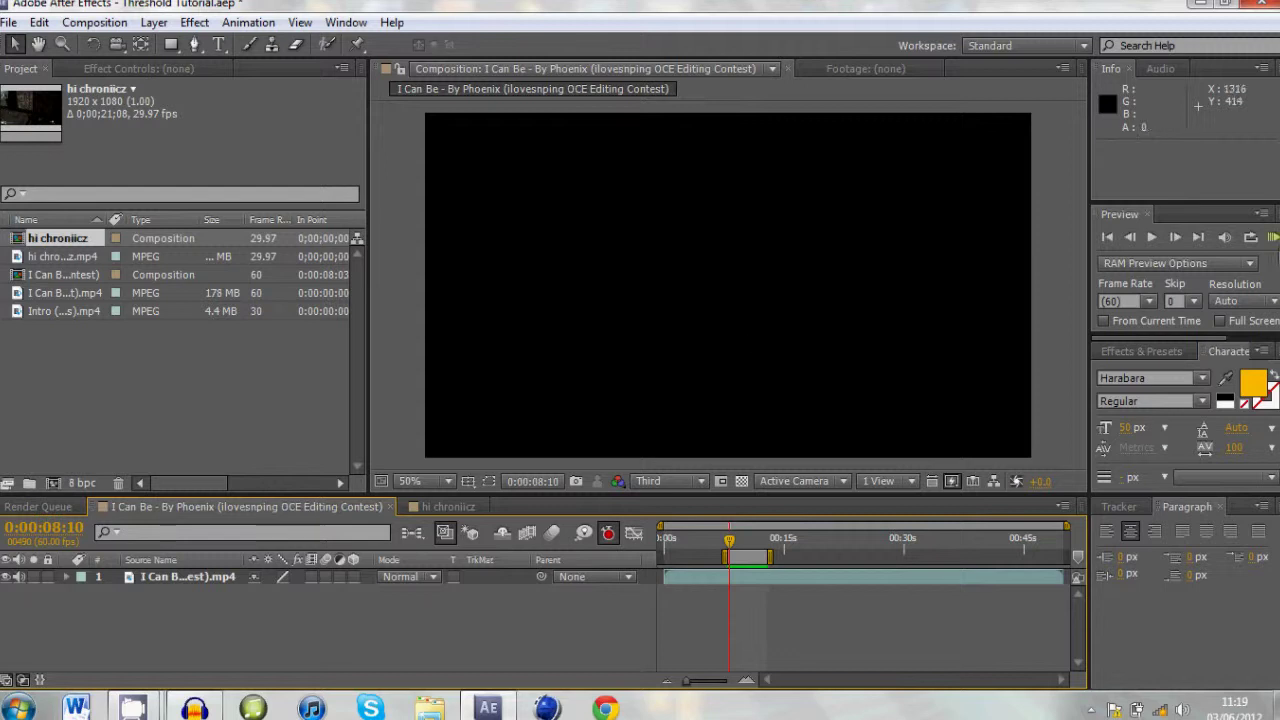
# - Preview the finished threshold effect in the I Can Be composition and scrub through it to 0:00:14:13
pyautogui.click(1273, 237)
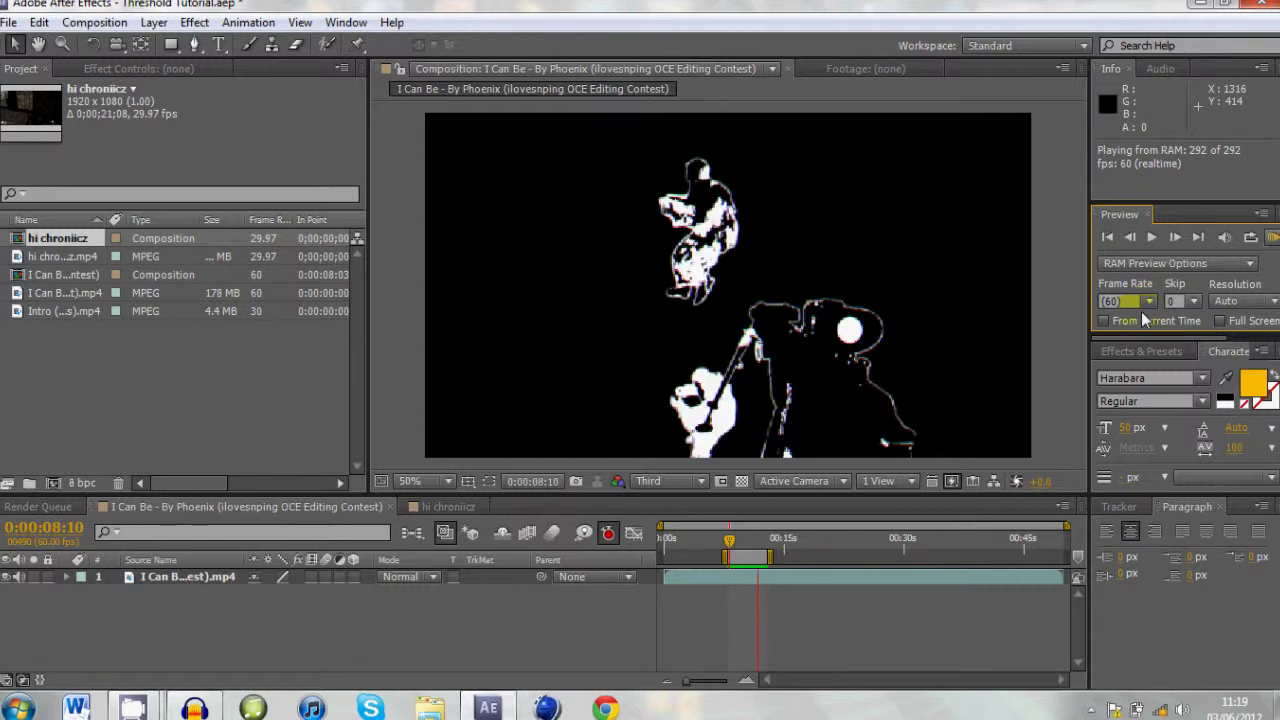
pyautogui.press('space')
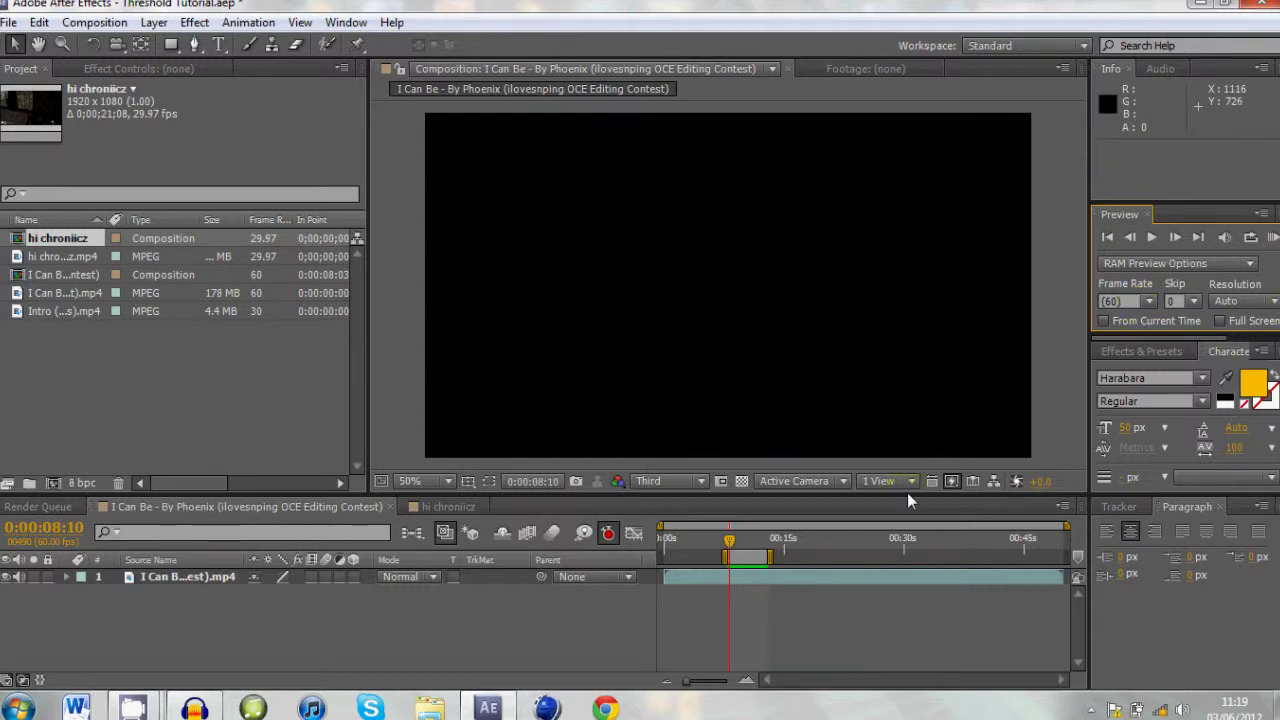
pyautogui.moveTo(729, 538); pyautogui.dragTo(748, 540)
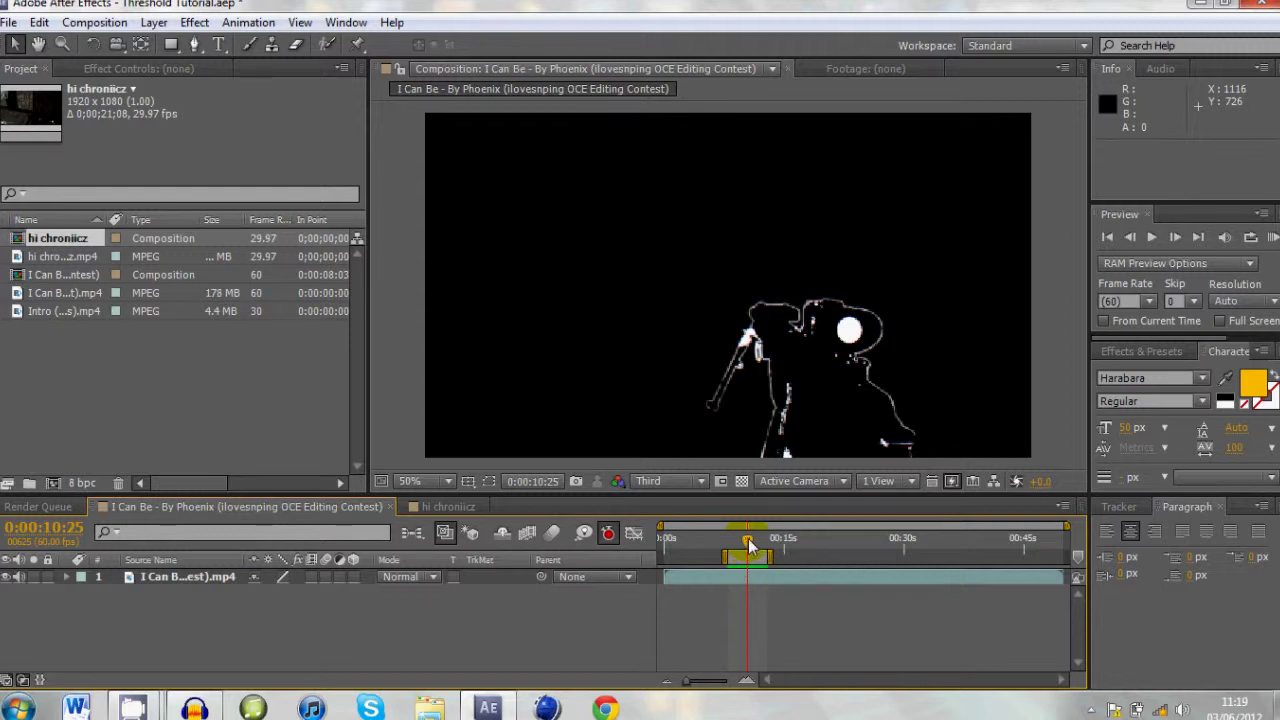
pyautogui.moveTo(749, 543)
pyautogui.mouseDown()
pyautogui.moveTo(786, 543)
pyautogui.moveTo(772, 538)
pyautogui.mouseUp()
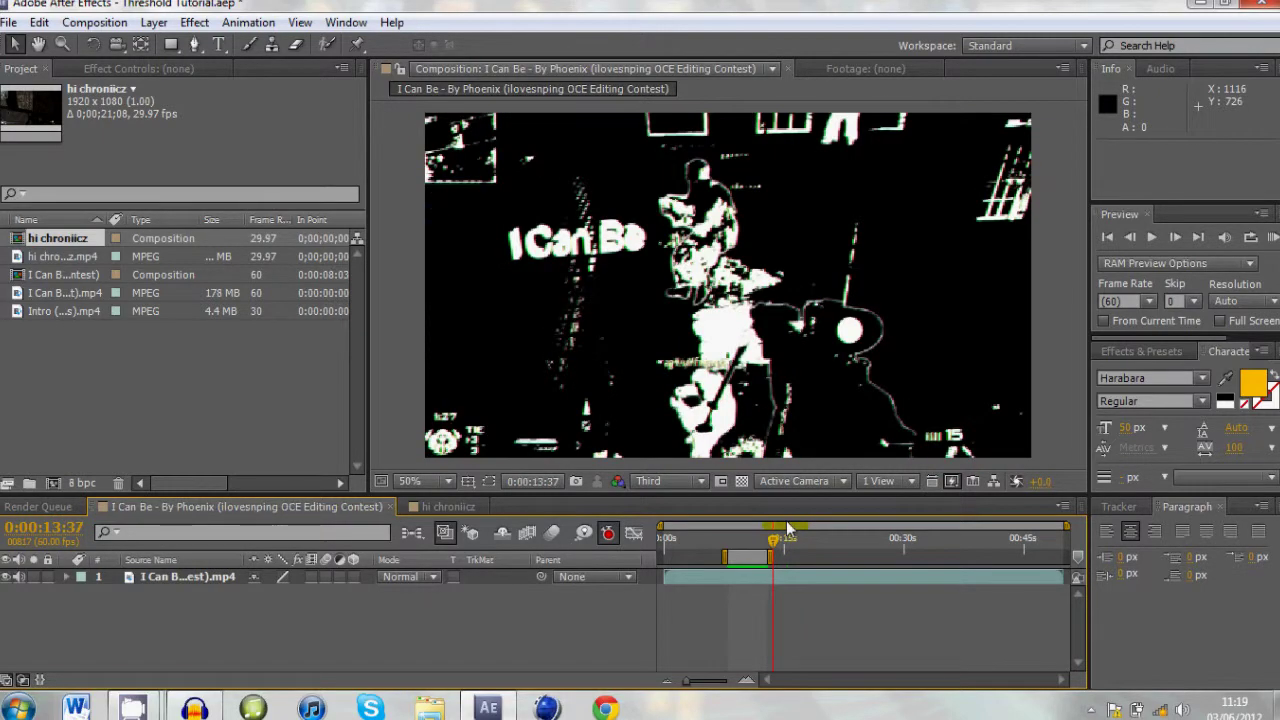
pyautogui.moveTo(775, 536); pyautogui.dragTo(777, 537)
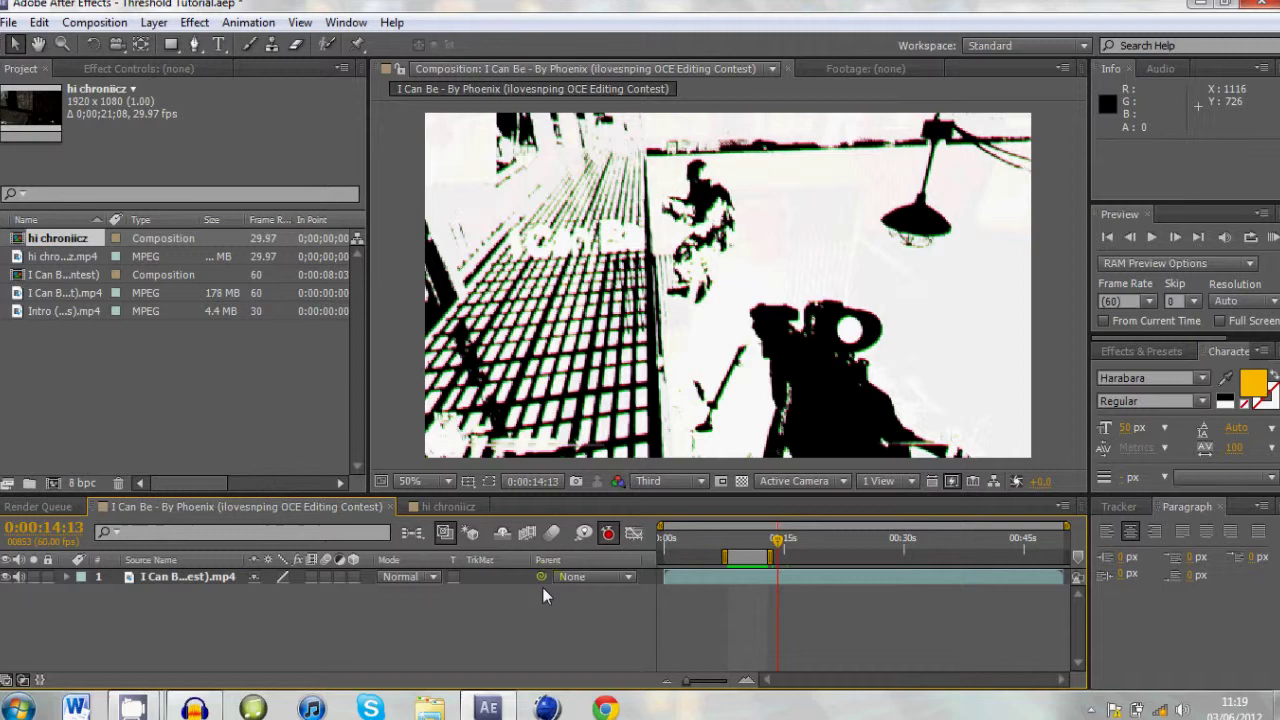
# - In the hi chroniicz composition, freeze the hi chroniicz.mp4 layer on its frame at 0;00;01;29
pyautogui.click(443, 508)
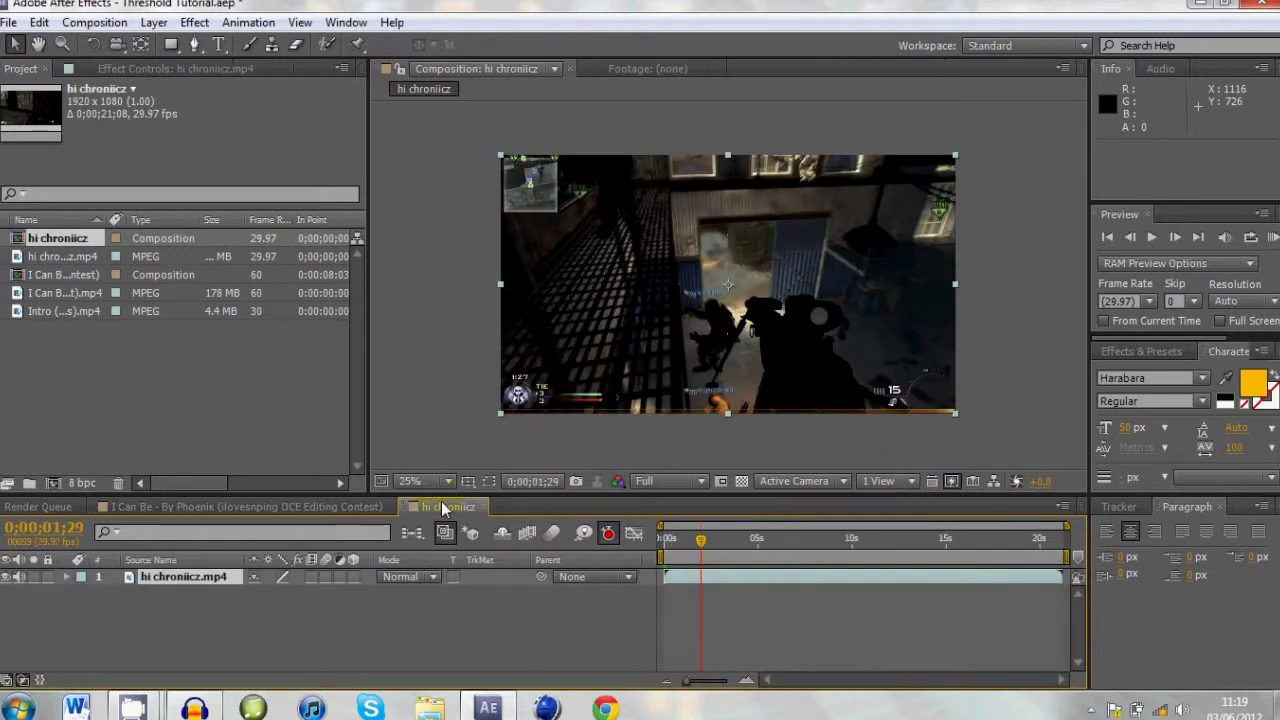
pyautogui.click(327, 635)
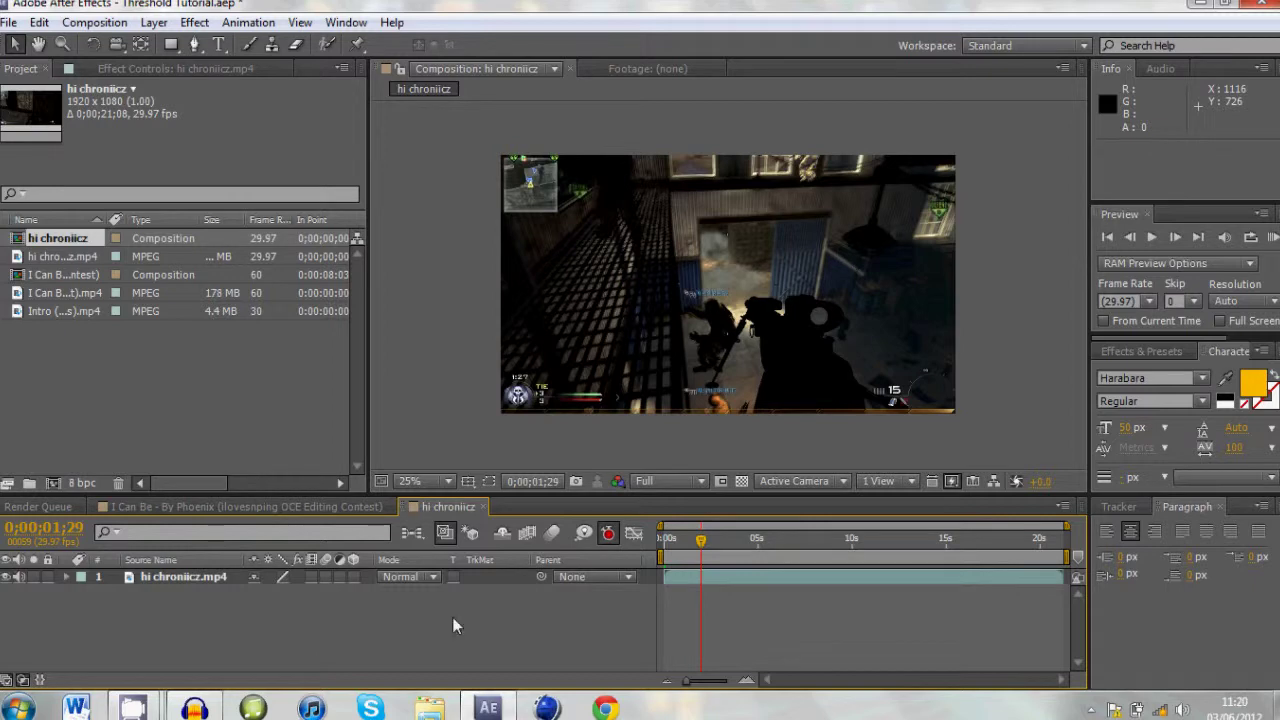
pyautogui.click(177, 584)
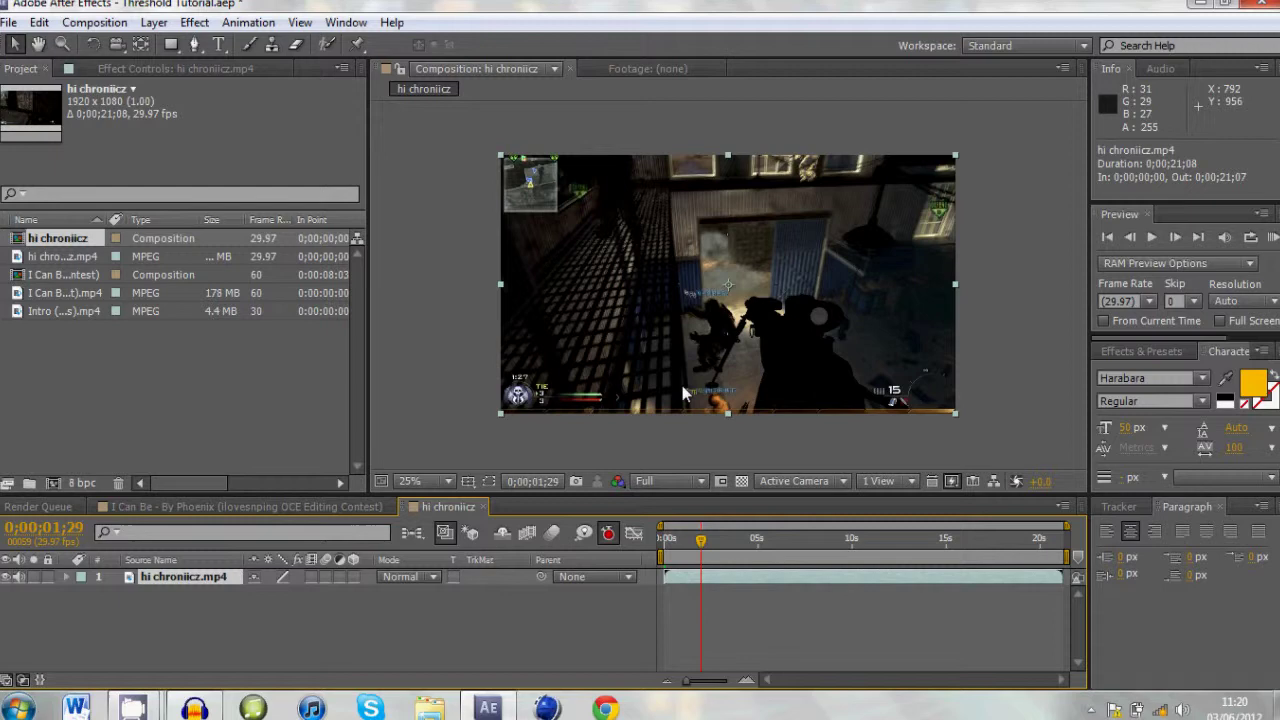
pyautogui.rightClick(194, 579)
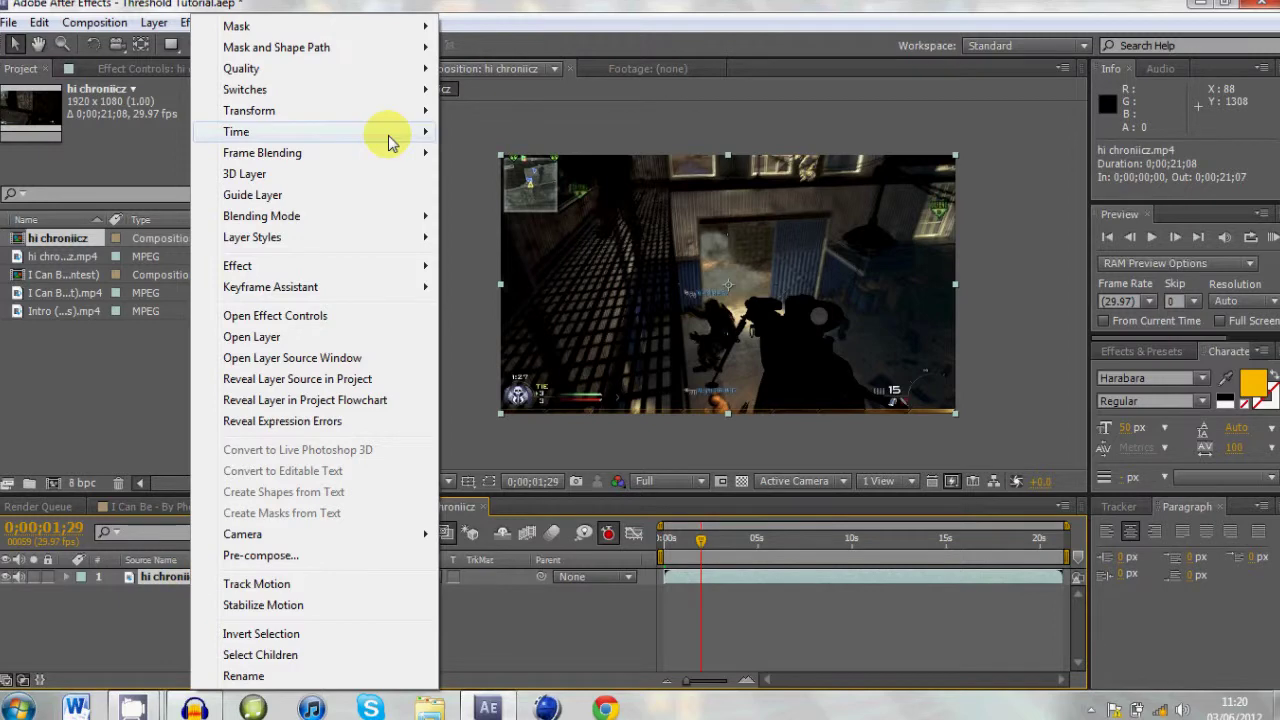
pyautogui.moveTo(390, 142)
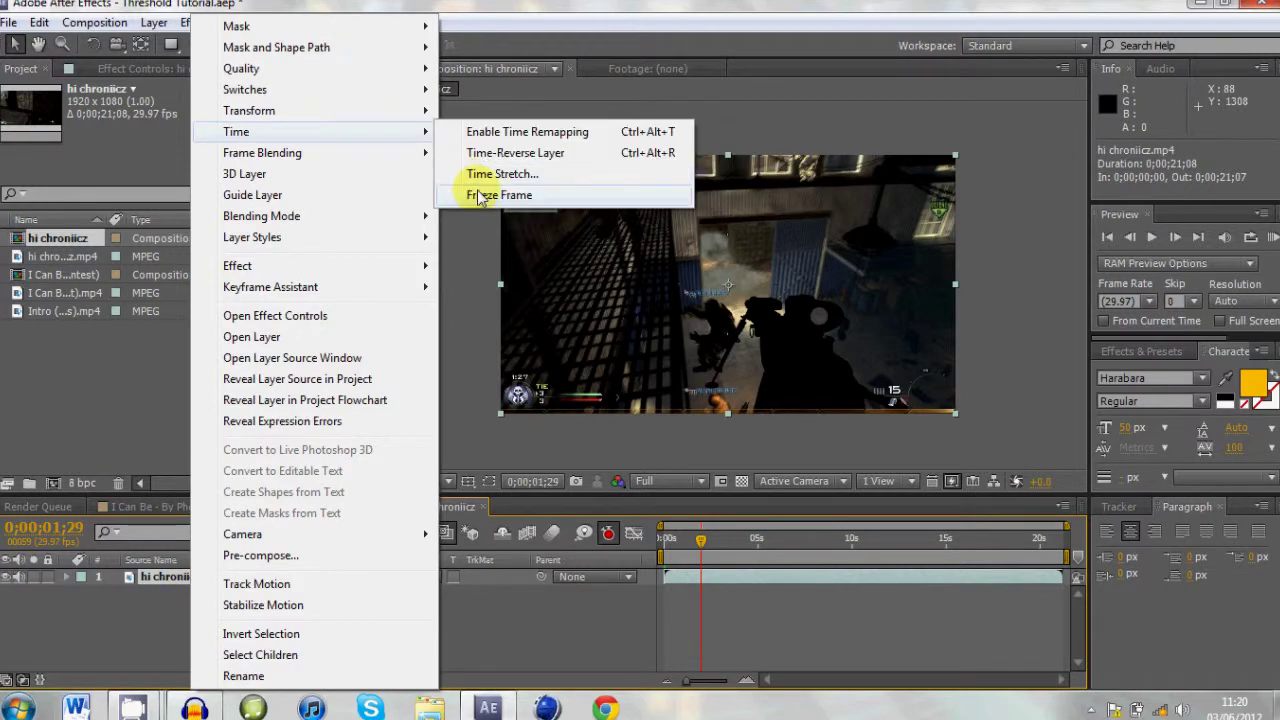
pyautogui.click(490, 195)
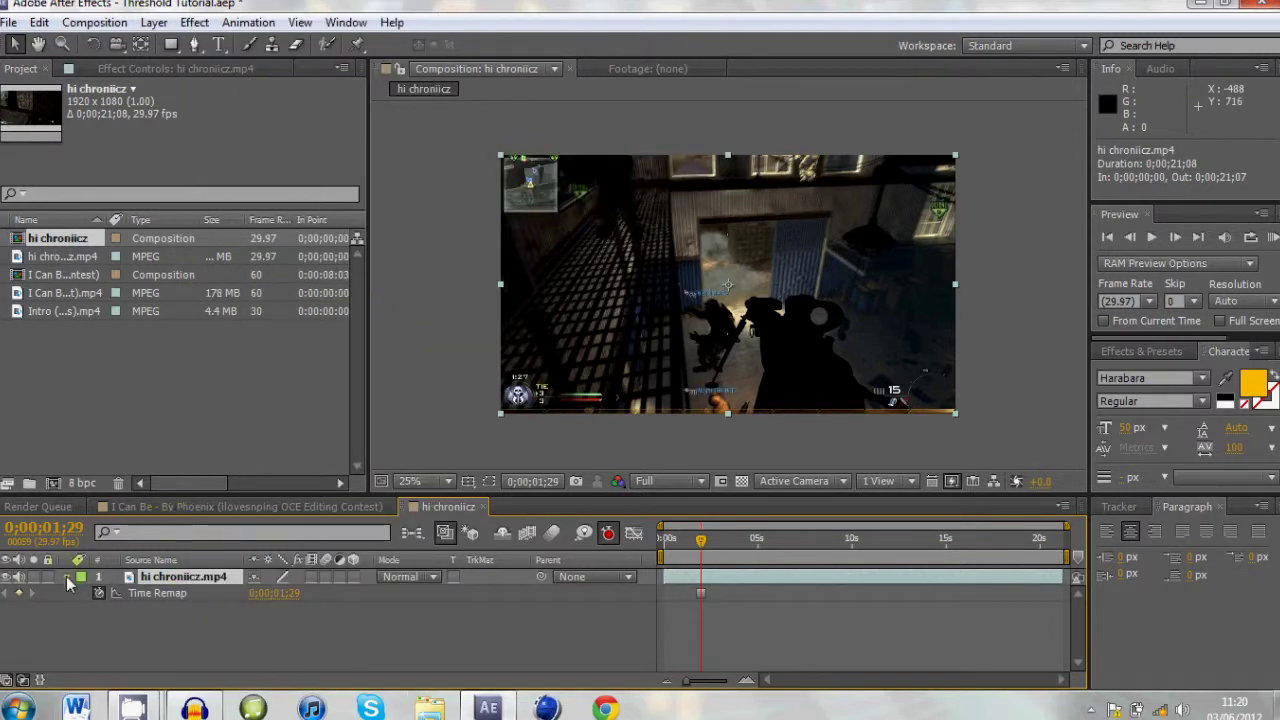
pyautogui.click(68, 579)
# - Start a Pen tool mask on the frozen clip, tracing the gun silhouette's left edge upward from the frame's bottom border
pyautogui.press('.')
pyautogui.press('.')
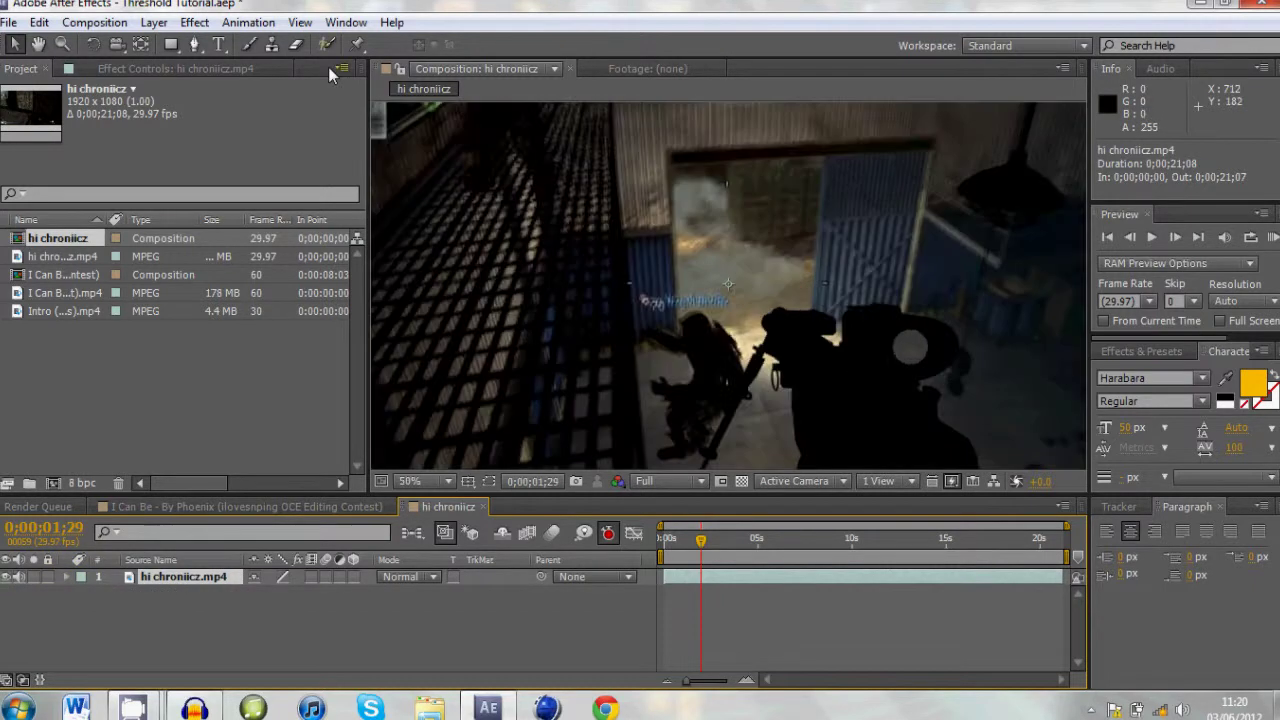
pyautogui.click(194, 44)
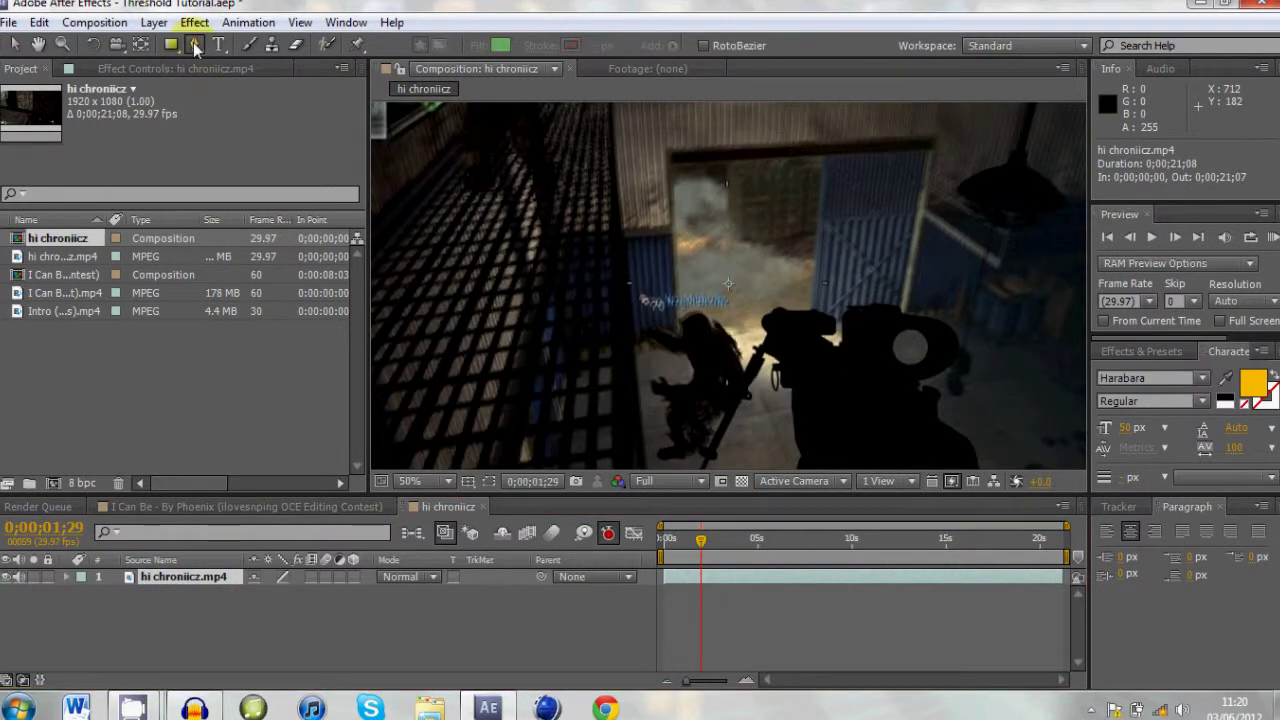
pyautogui.moveTo(765, 390); pyautogui.dragTo(583, 177)
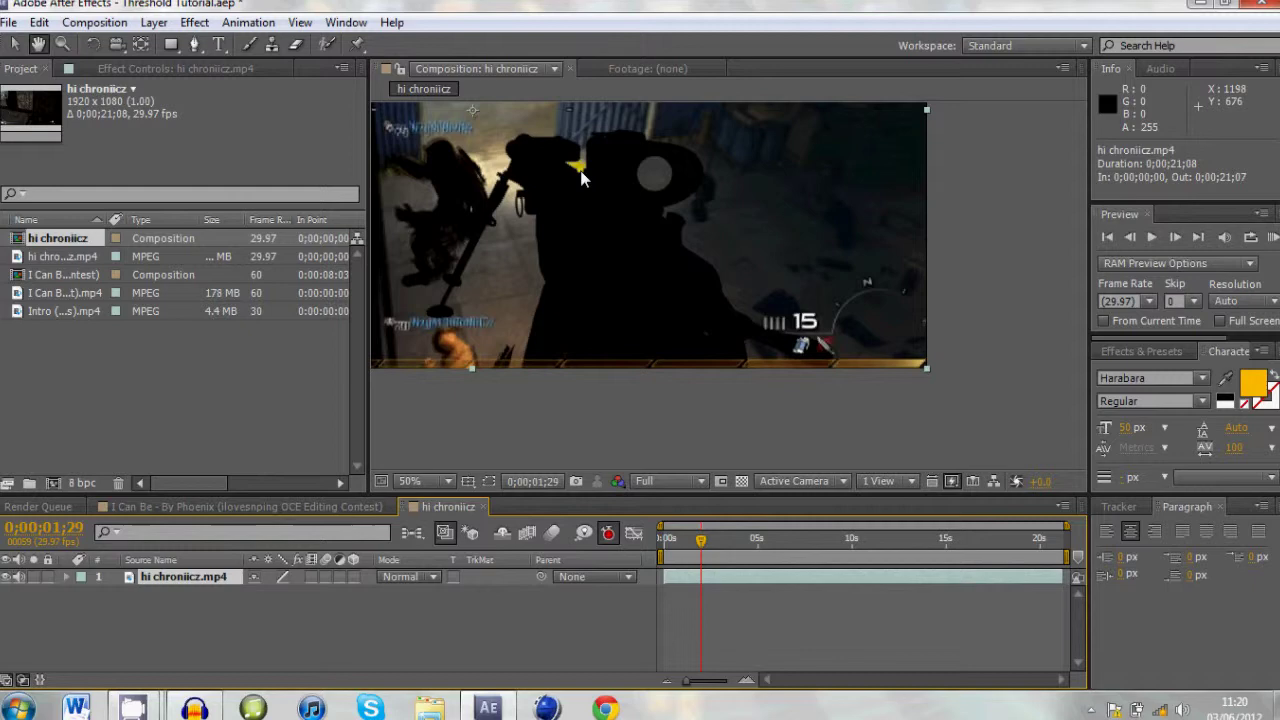
pyautogui.moveTo(600, 290); pyautogui.dragTo(690, 284)
pyautogui.press('.')
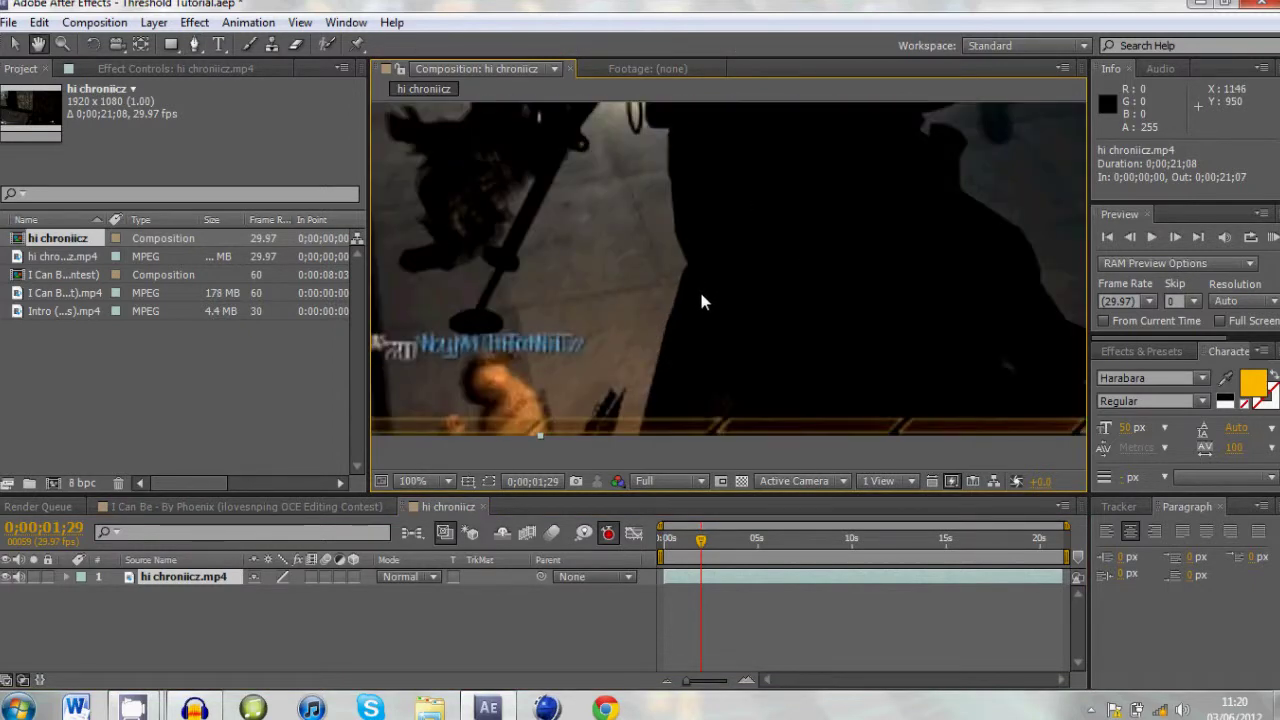
pyautogui.click(701, 464)
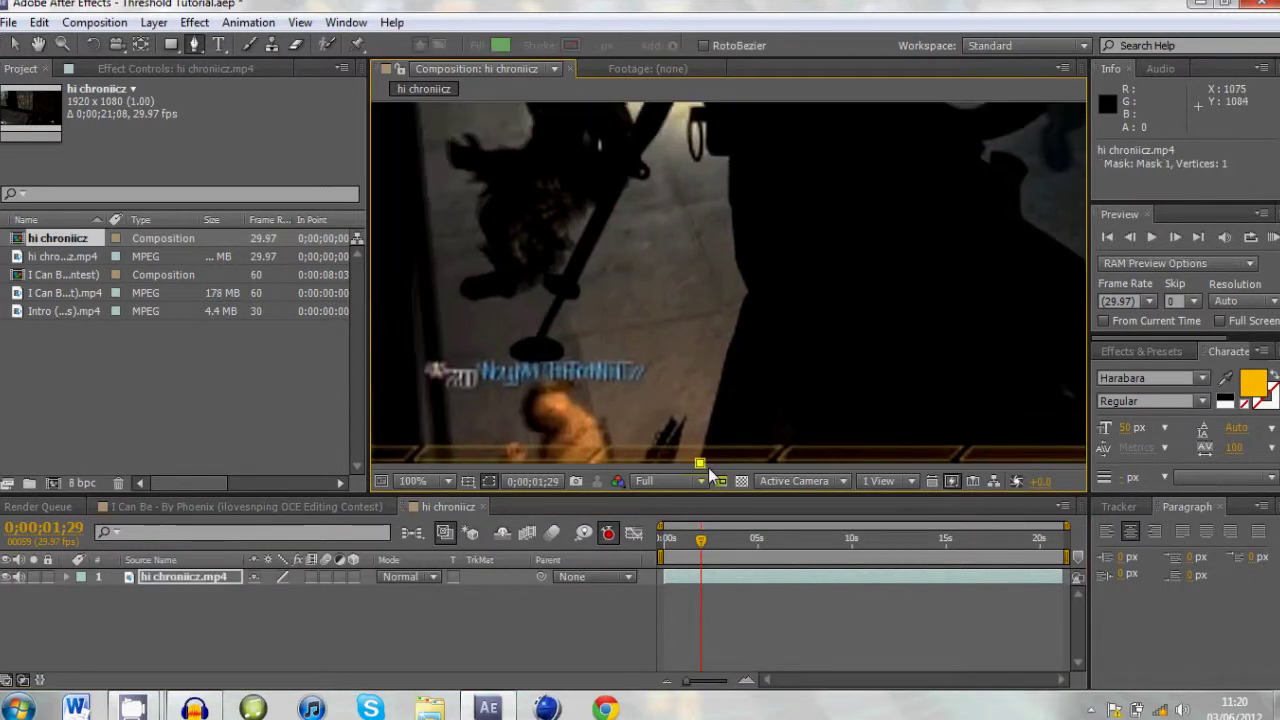
pyautogui.click(712, 410)
pyautogui.click(730, 342)
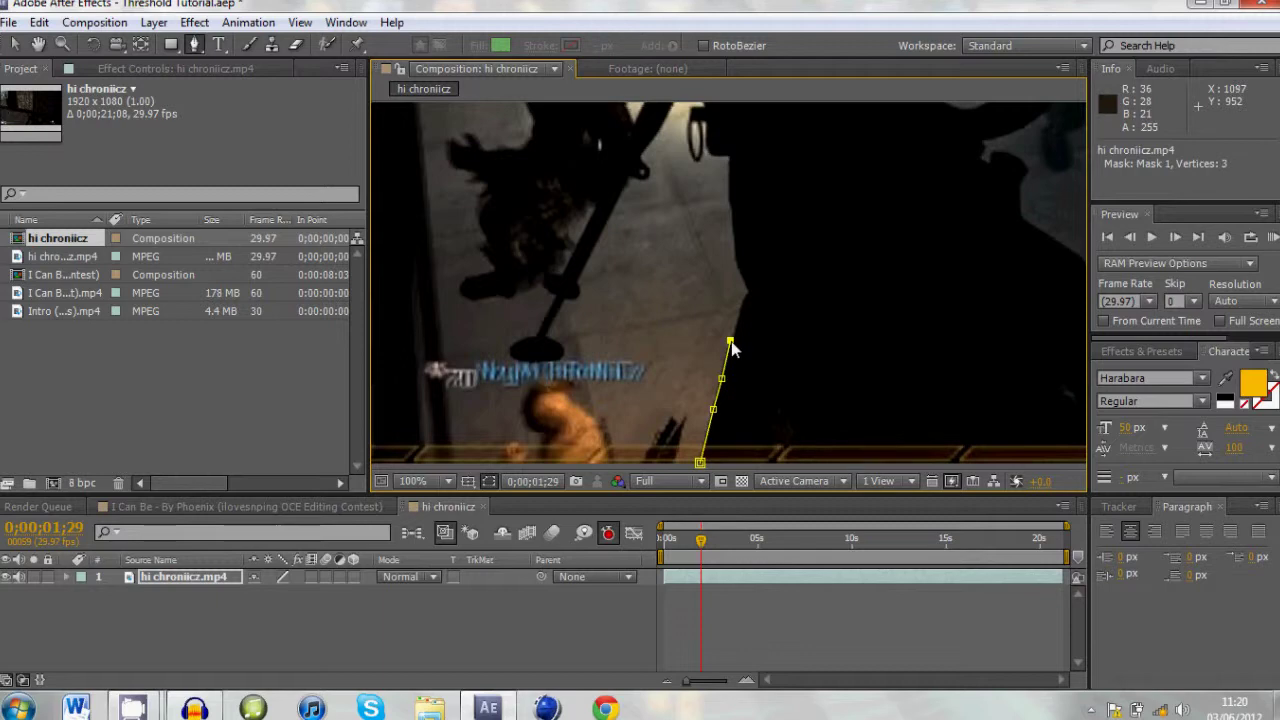
pyautogui.click(745, 299)
pyautogui.click(744, 283)
pyautogui.click(737, 262)
pyautogui.click(733, 241)
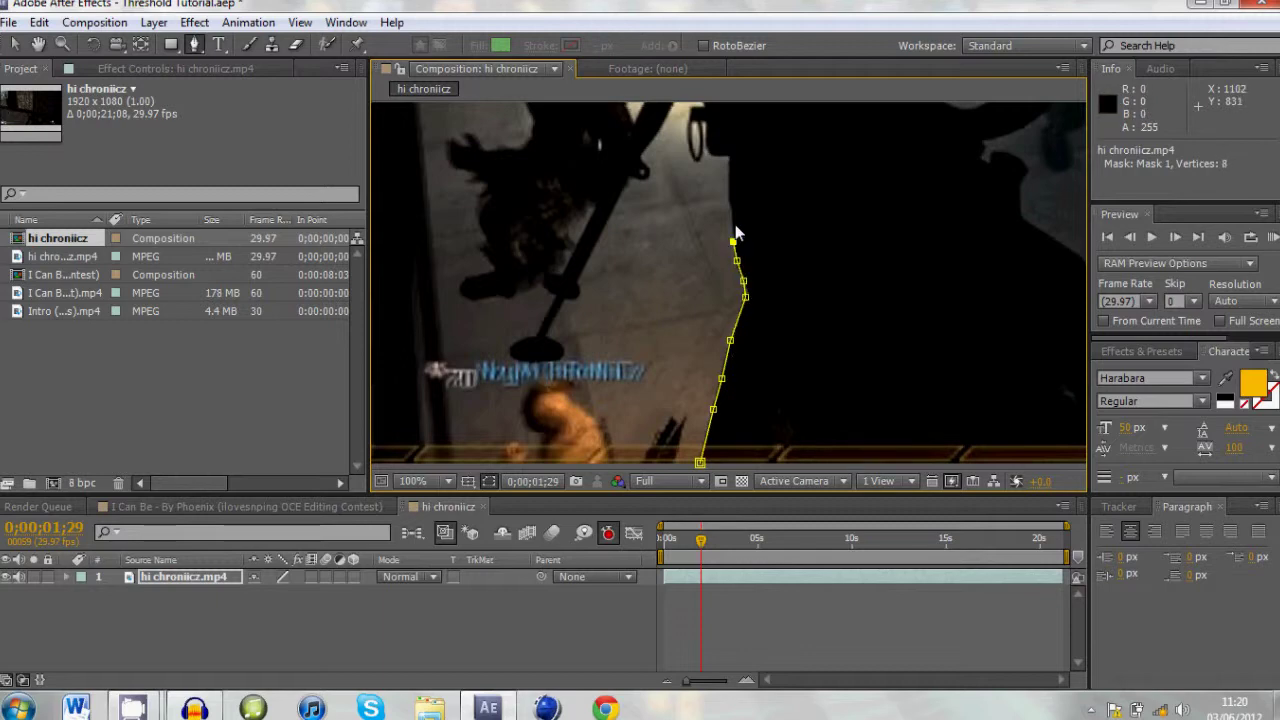
# - Continue the mask up the gun body's left edge and around the small loop hanging beneath it
pyautogui.click(729, 188)
pyautogui.click(732, 210)
pyautogui.click(726, 158)
pyautogui.click(712, 155)
pyautogui.click(703, 152)
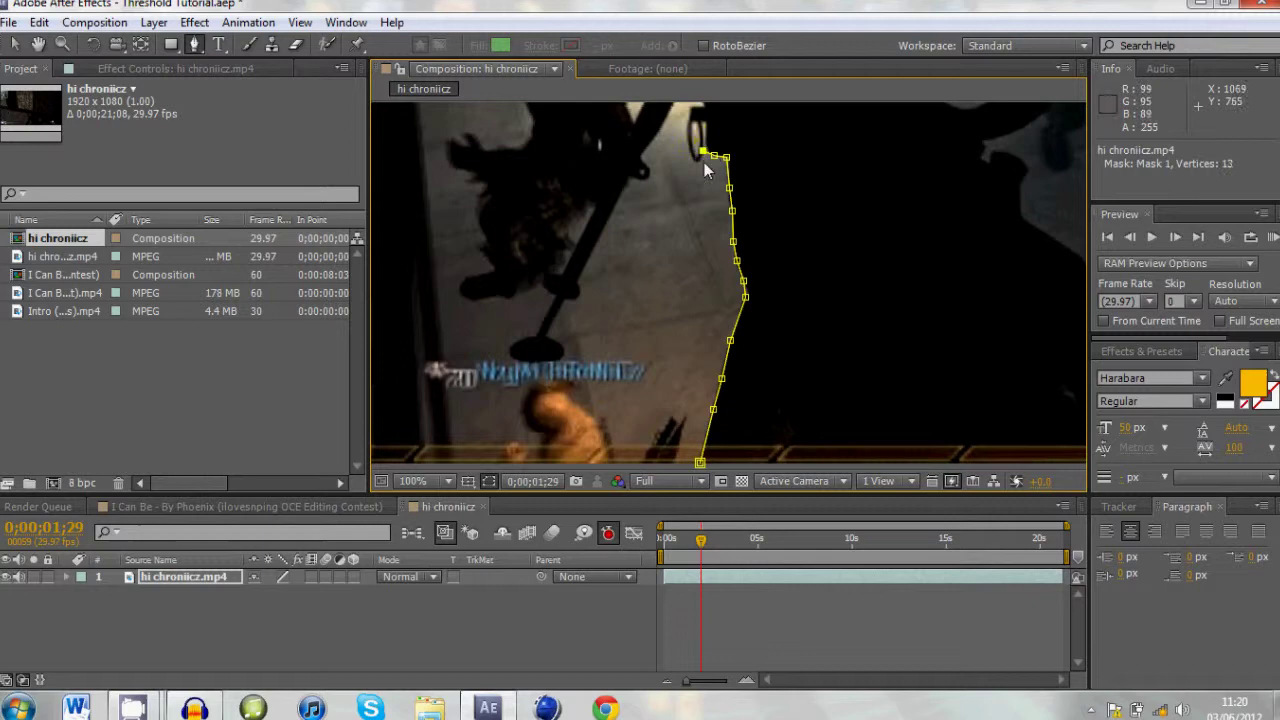
pyautogui.click(698, 158)
pyautogui.click(688, 147)
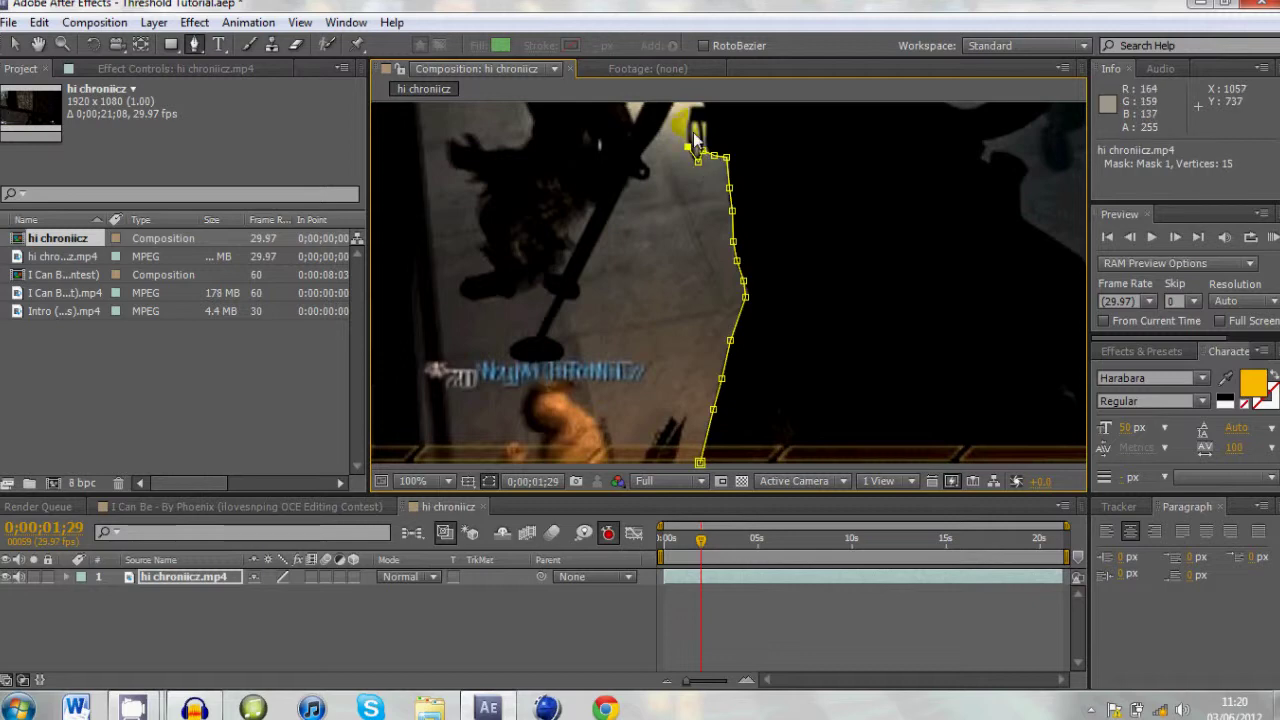
pyautogui.click(722, 114)
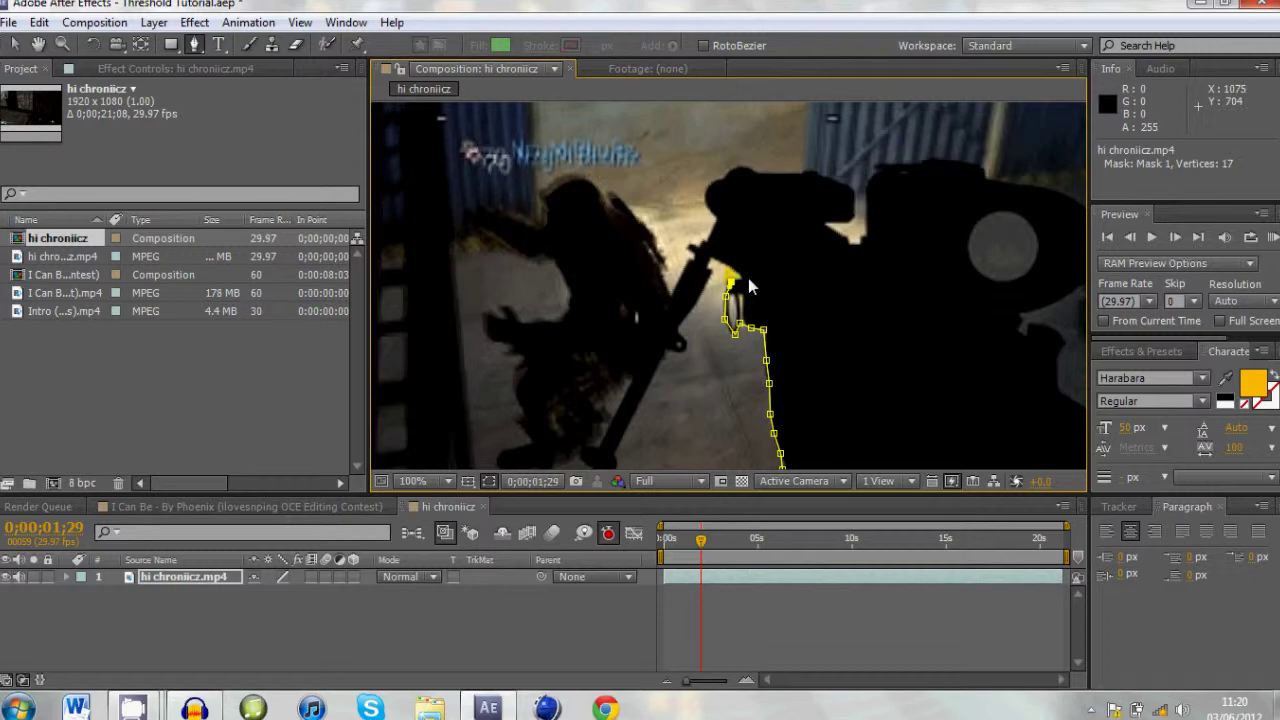
pyautogui.hotkey('ctrl', 'z')
# - Extend the mask from the small loop down the right side of the thin barrel to the muzzle
pyautogui.click(724, 266)
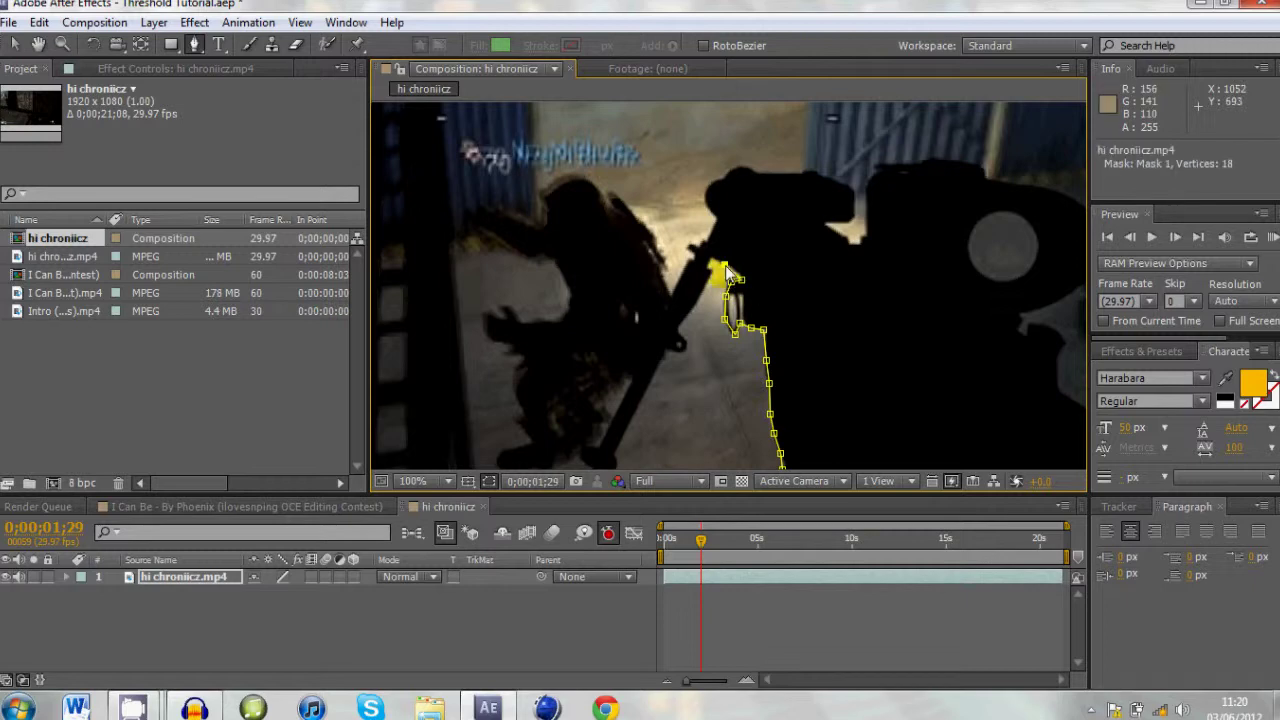
pyautogui.click(716, 262)
pyautogui.click(709, 255)
pyautogui.click(705, 283)
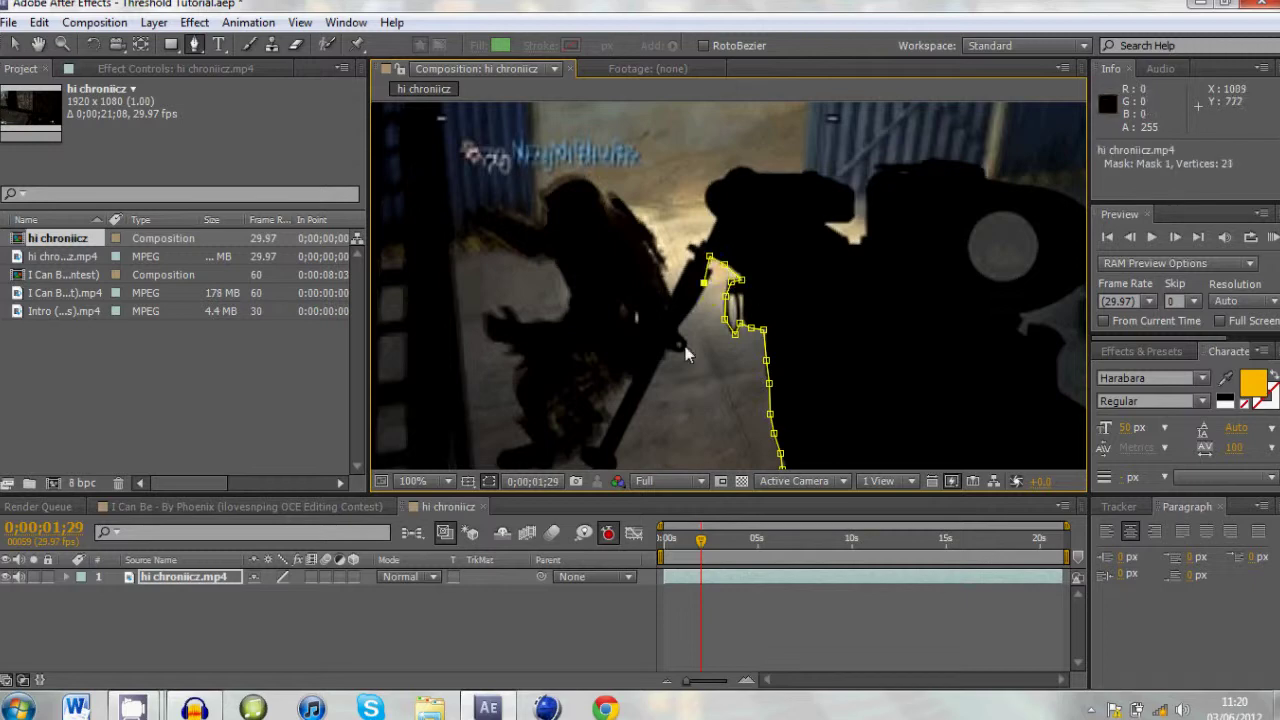
pyautogui.click(685, 346)
pyautogui.moveTo(633, 467); pyautogui.dragTo(690, 384)
pyautogui.click(672, 382)
pyautogui.press('space')
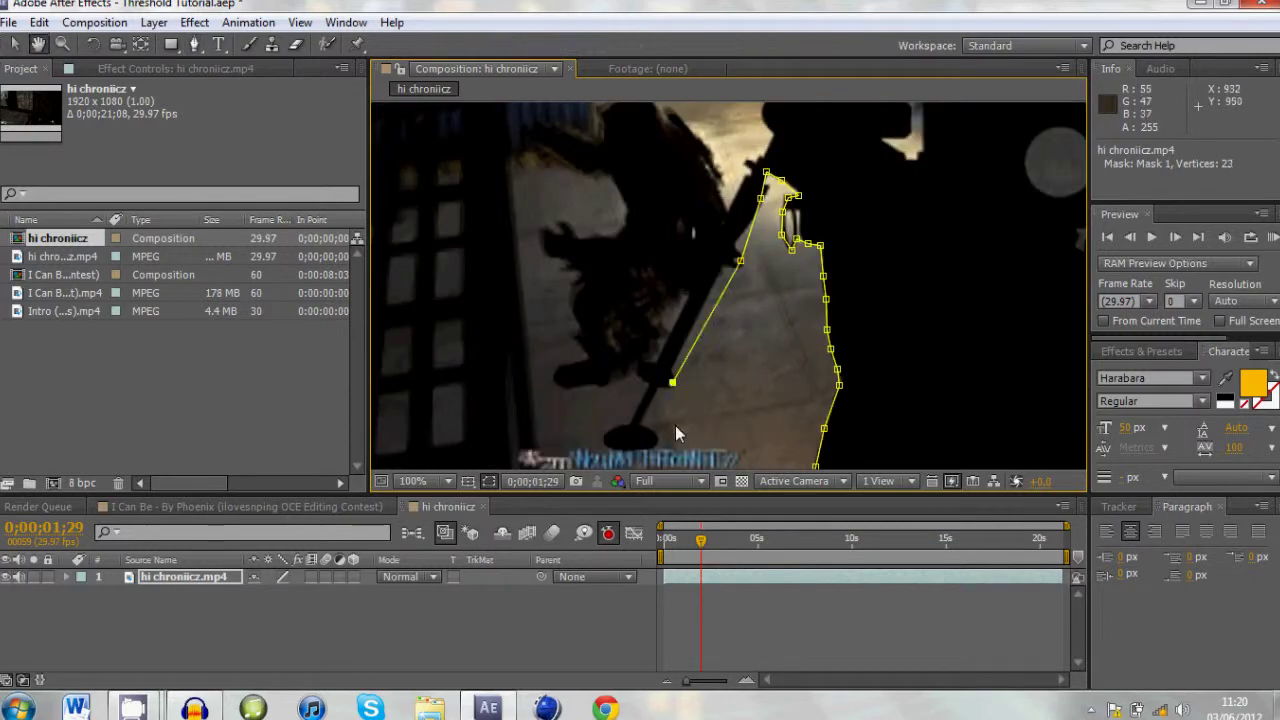
pyautogui.moveTo(675, 433); pyautogui.dragTo(740, 308)
pyautogui.click(717, 321)
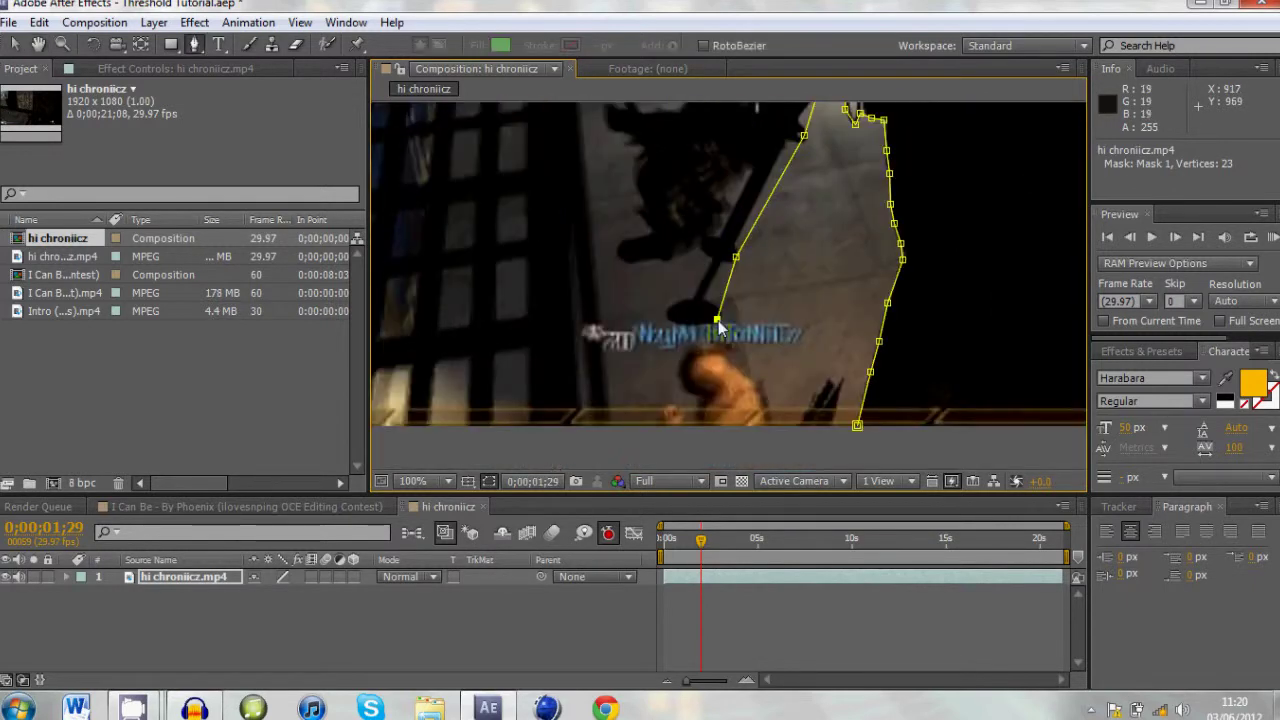
# - Trace the mask around the muzzle and back up the barrel's left side to where it meets the gun body
pyautogui.click(676, 318)
pyautogui.click(675, 305)
pyautogui.click(692, 298)
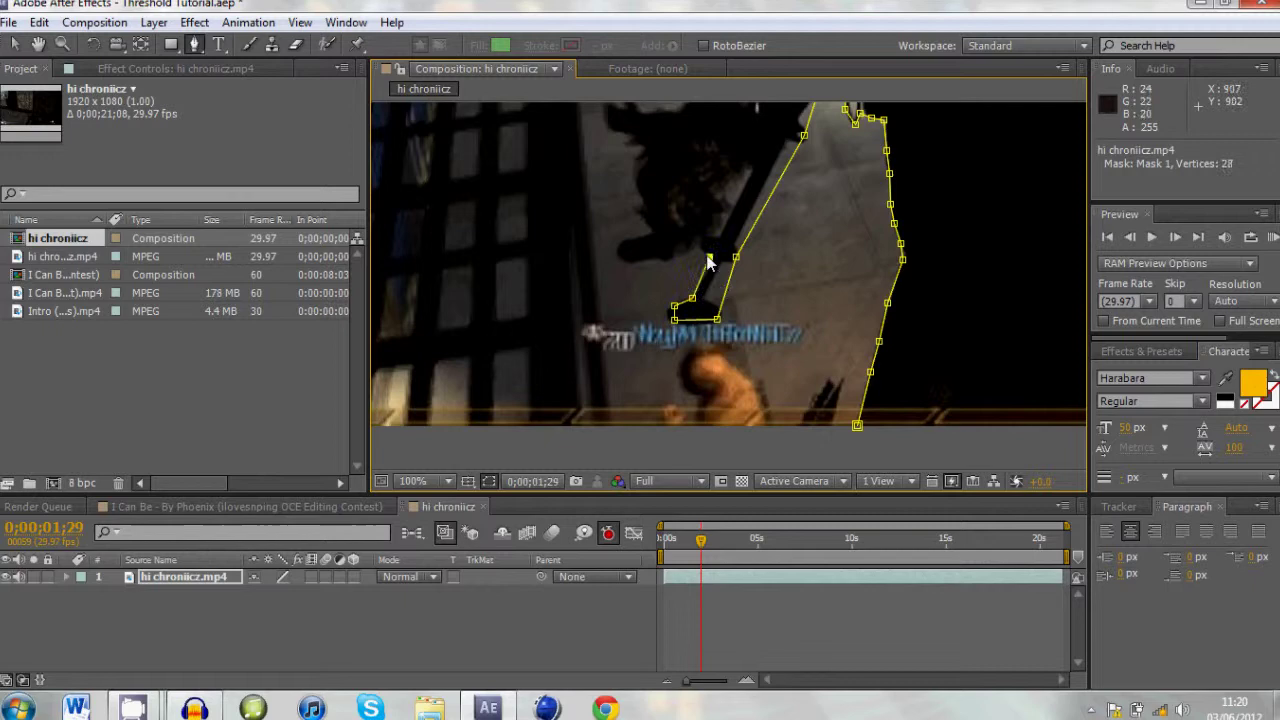
pyautogui.click(707, 257)
pyautogui.click(699, 240)
pyautogui.click(716, 239)
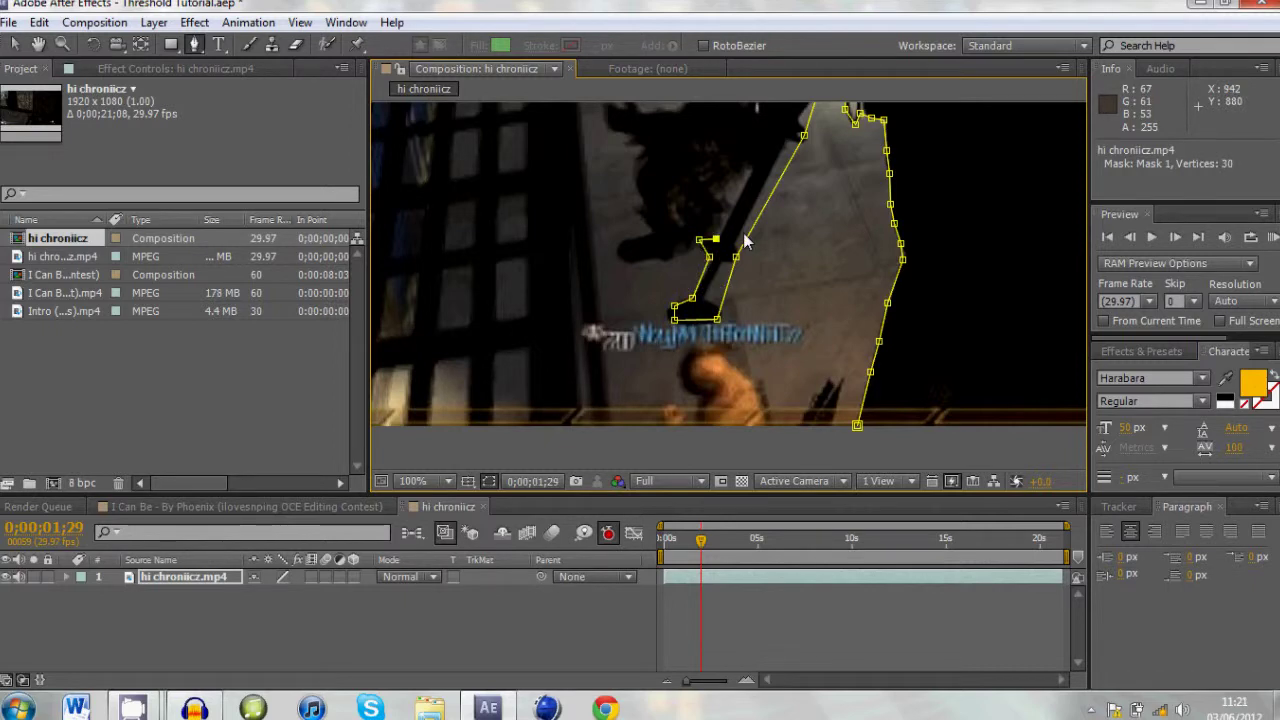
pyautogui.moveTo(765, 133); pyautogui.dragTo(718, 239)
pyautogui.click(719, 243)
pyautogui.click(764, 150)
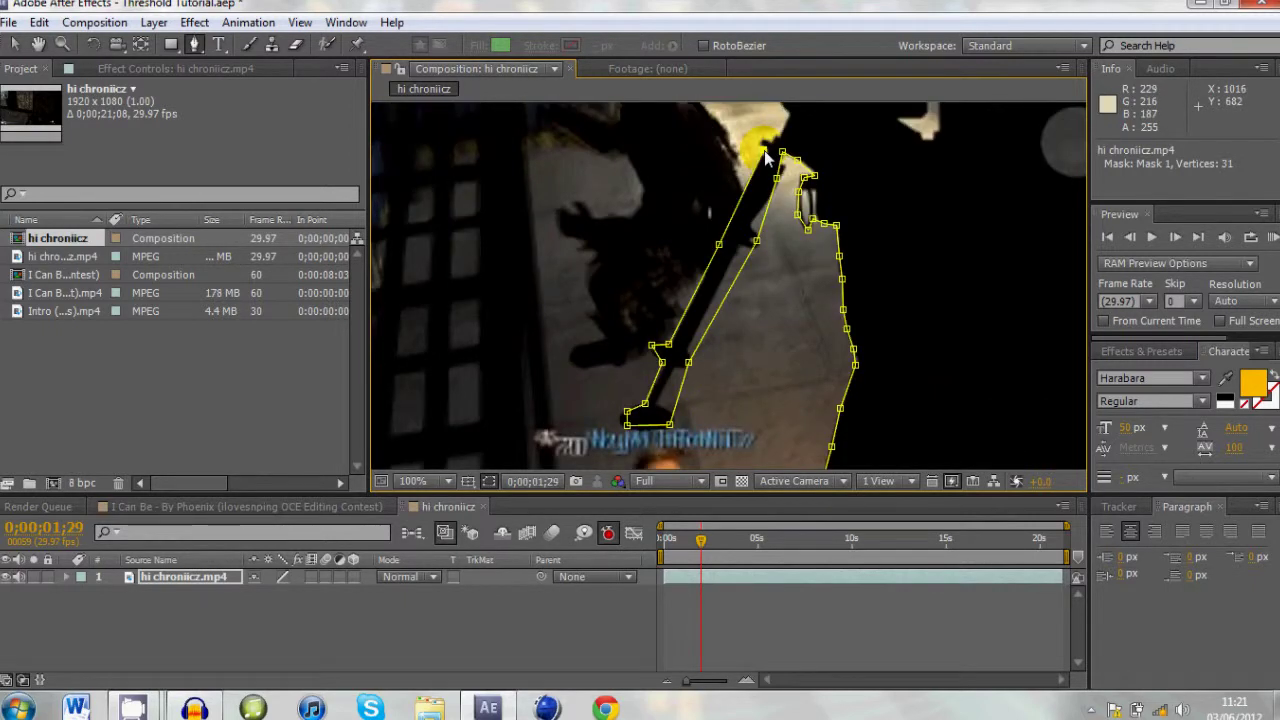
# - Carry the mask from the barrel around the rounded front and along the top of the gun's front section
pyautogui.moveTo(765, 152); pyautogui.dragTo(696, 358)
pyautogui.click(720, 320)
pyautogui.click(708, 296)
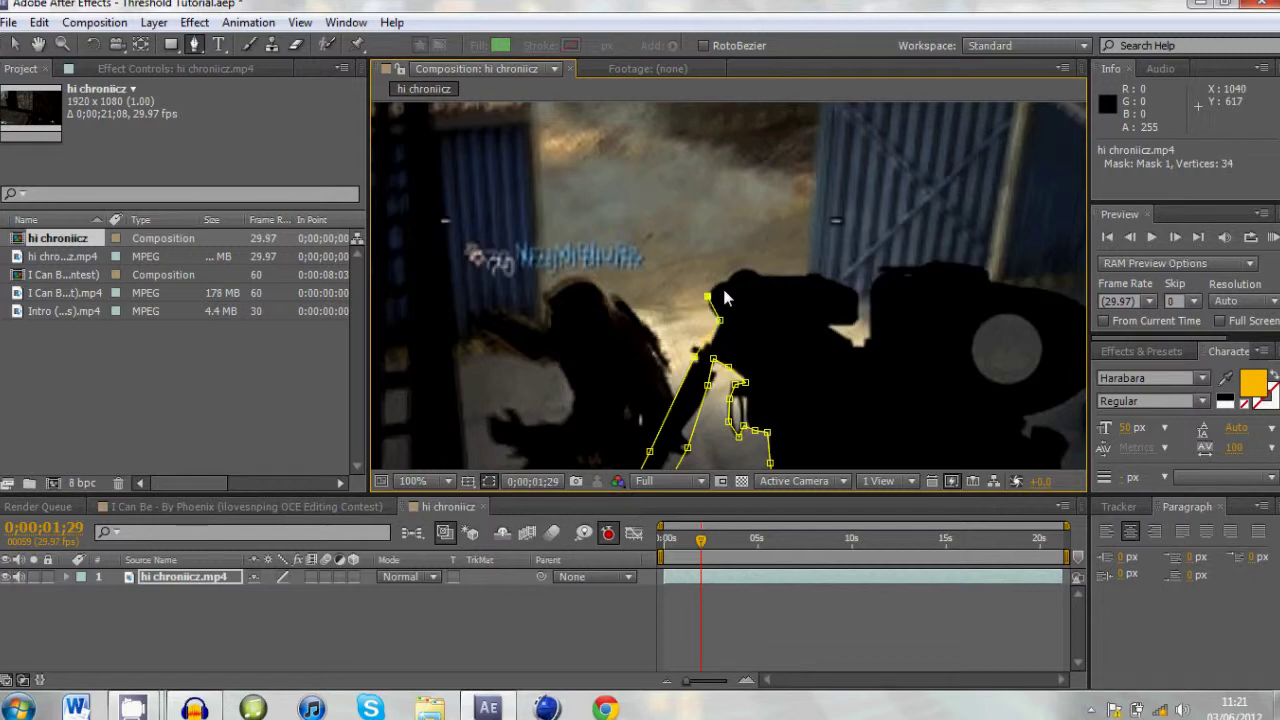
pyautogui.click(726, 281)
pyautogui.click(748, 269)
pyautogui.click(772, 279)
pyautogui.click(791, 272)
pyautogui.click(818, 274)
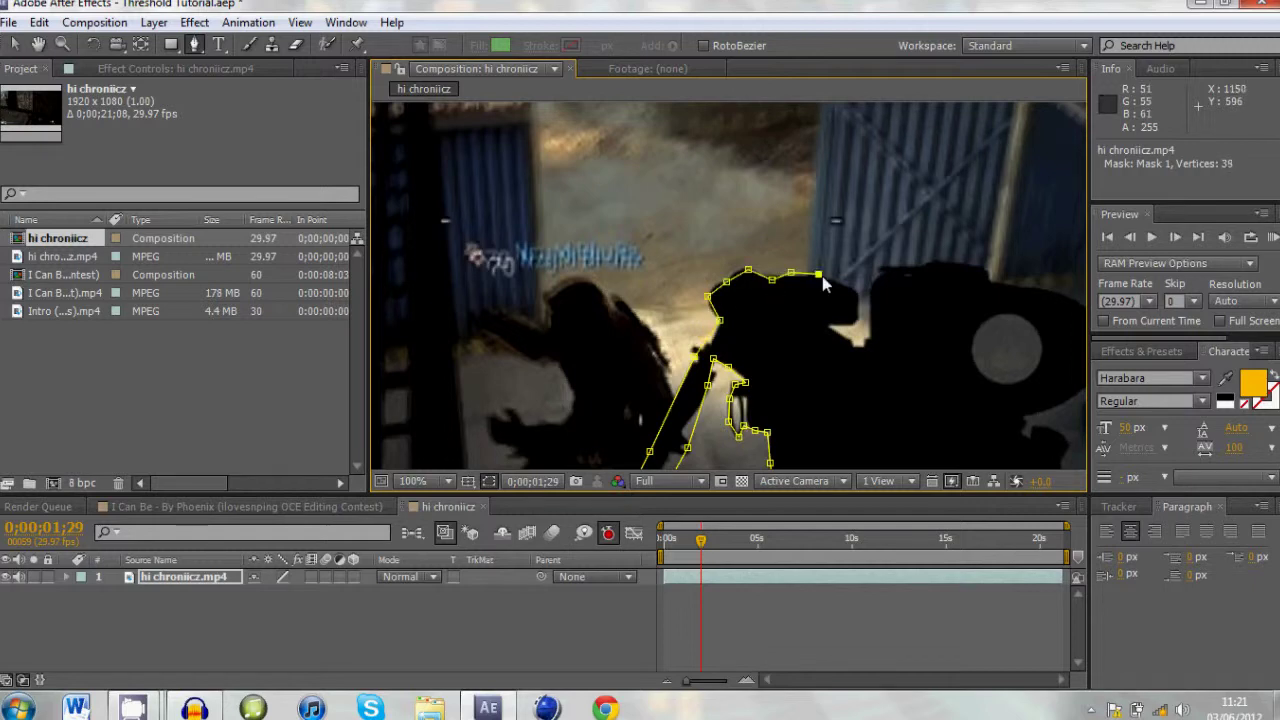
# - Trace the mask around the rear of the front section, through the bright notch and onto the scope's top edge
pyautogui.click(855, 290)
pyautogui.click(858, 320)
pyautogui.click(847, 326)
pyautogui.click(834, 330)
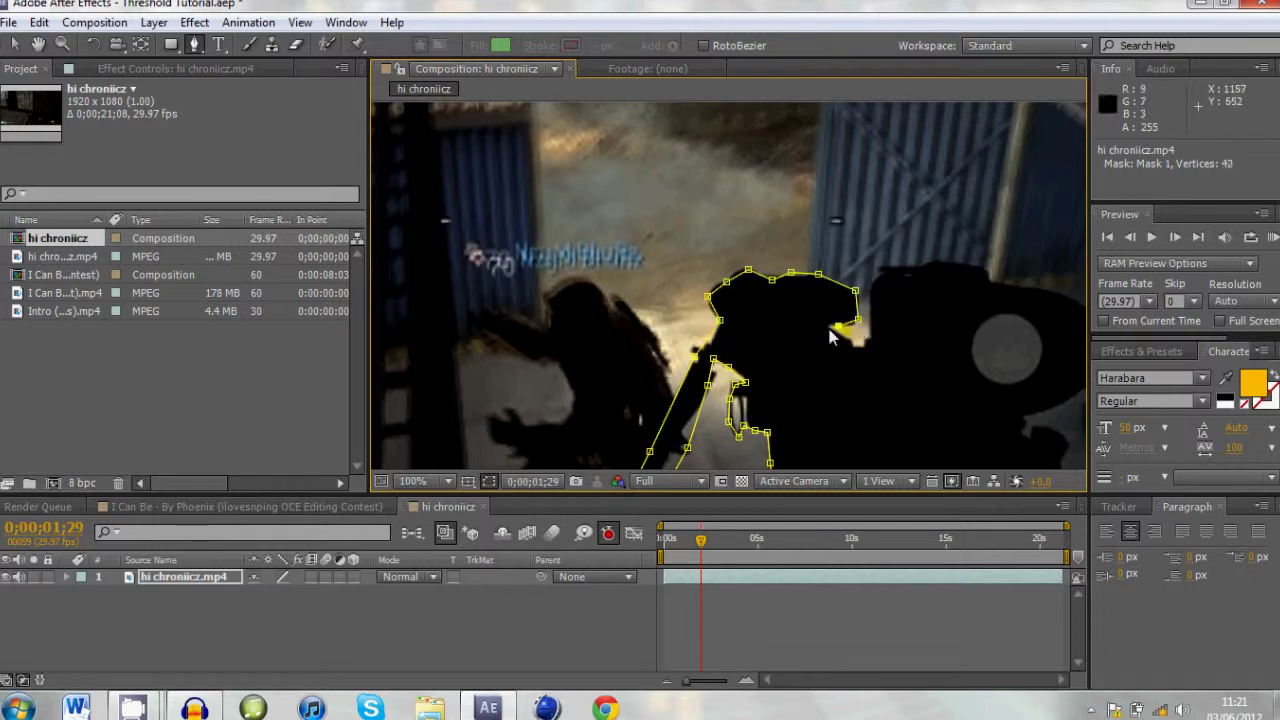
pyautogui.click(857, 341)
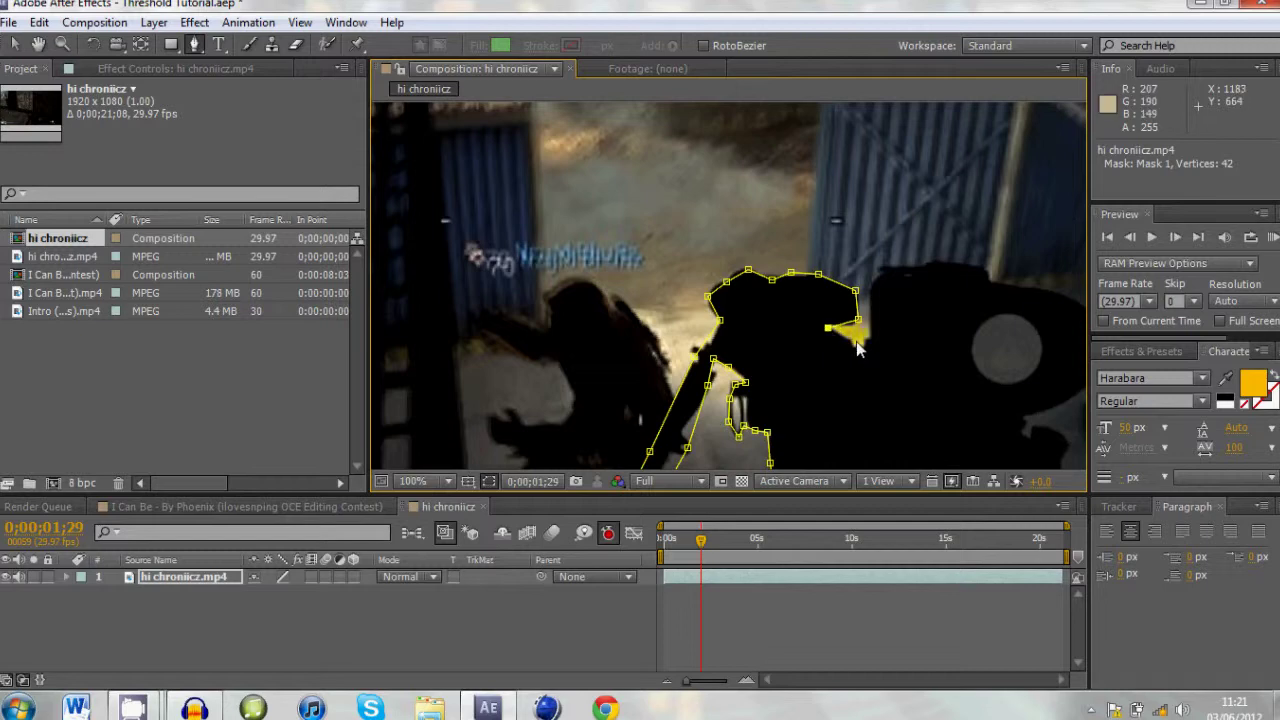
pyautogui.click(869, 339)
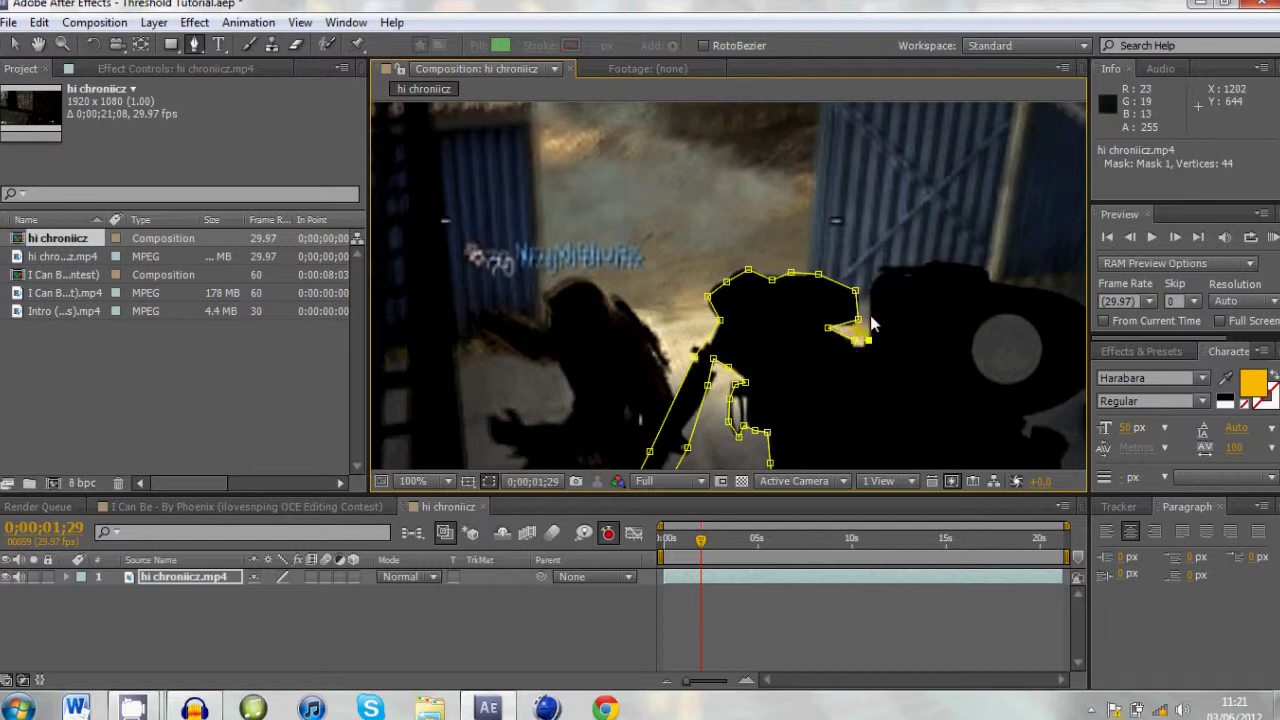
pyautogui.click(877, 272)
pyautogui.click(901, 270)
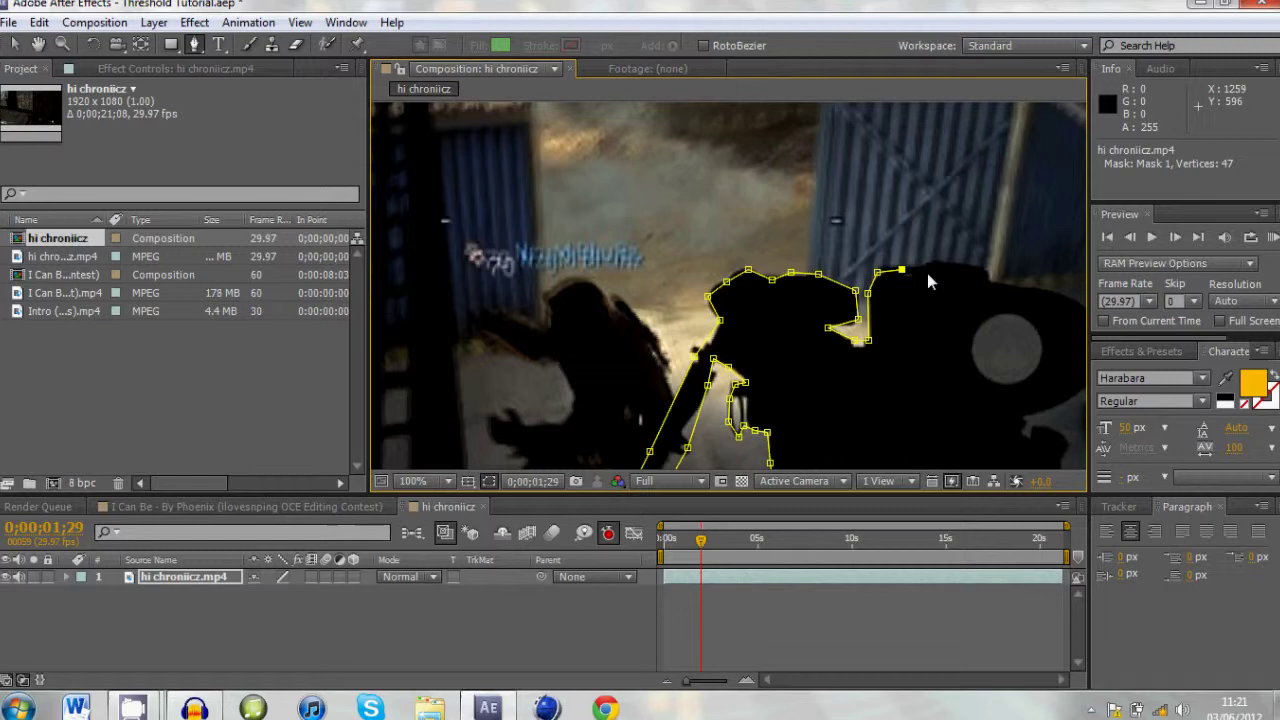
# - Continue the mask along the scope's top edge and over the step to the start of its rounded rear
pyautogui.click(932, 262)
pyautogui.click(955, 265)
pyautogui.click(988, 270)
pyautogui.click(994, 283)
pyautogui.moveTo(1054, 297); pyautogui.dragTo(834, 291)
pyautogui.click(837, 288)
pyautogui.click(861, 297)
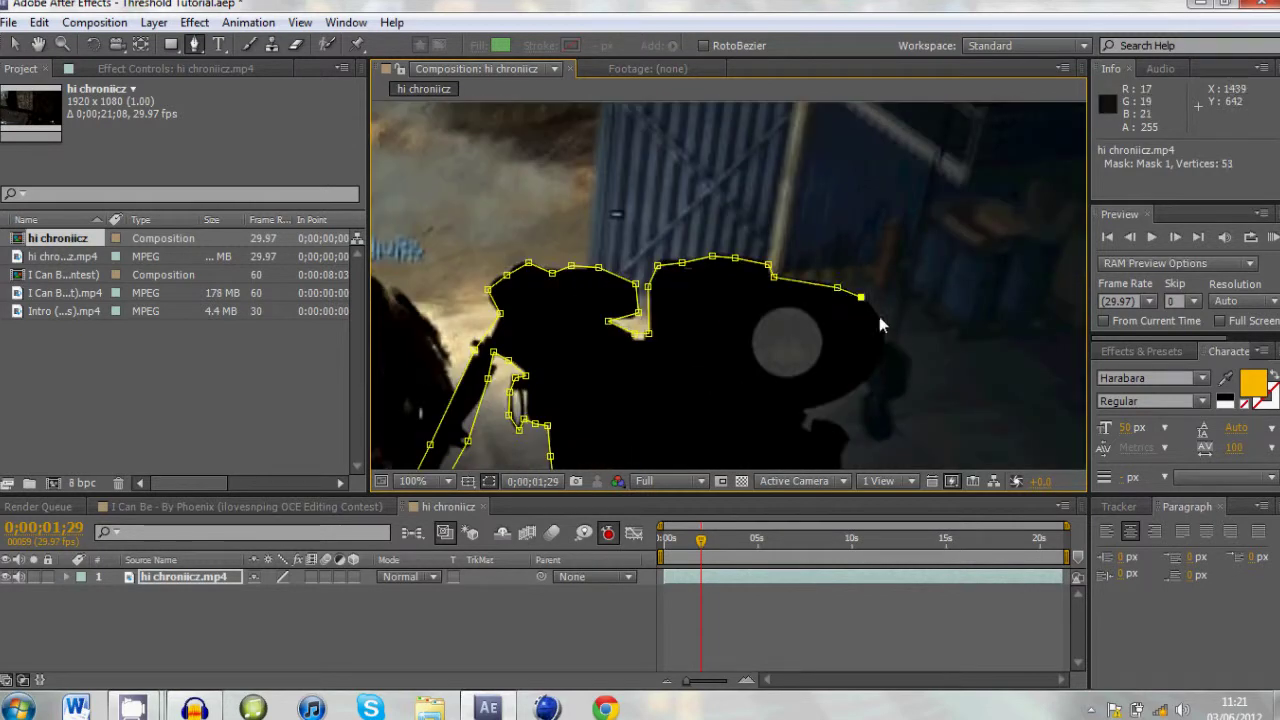
# - Trace the mask around the scope's rounded rear and back underneath it to the small bump below
pyautogui.click(884, 321)
pyautogui.click(885, 342)
pyautogui.click(874, 366)
pyautogui.click(860, 382)
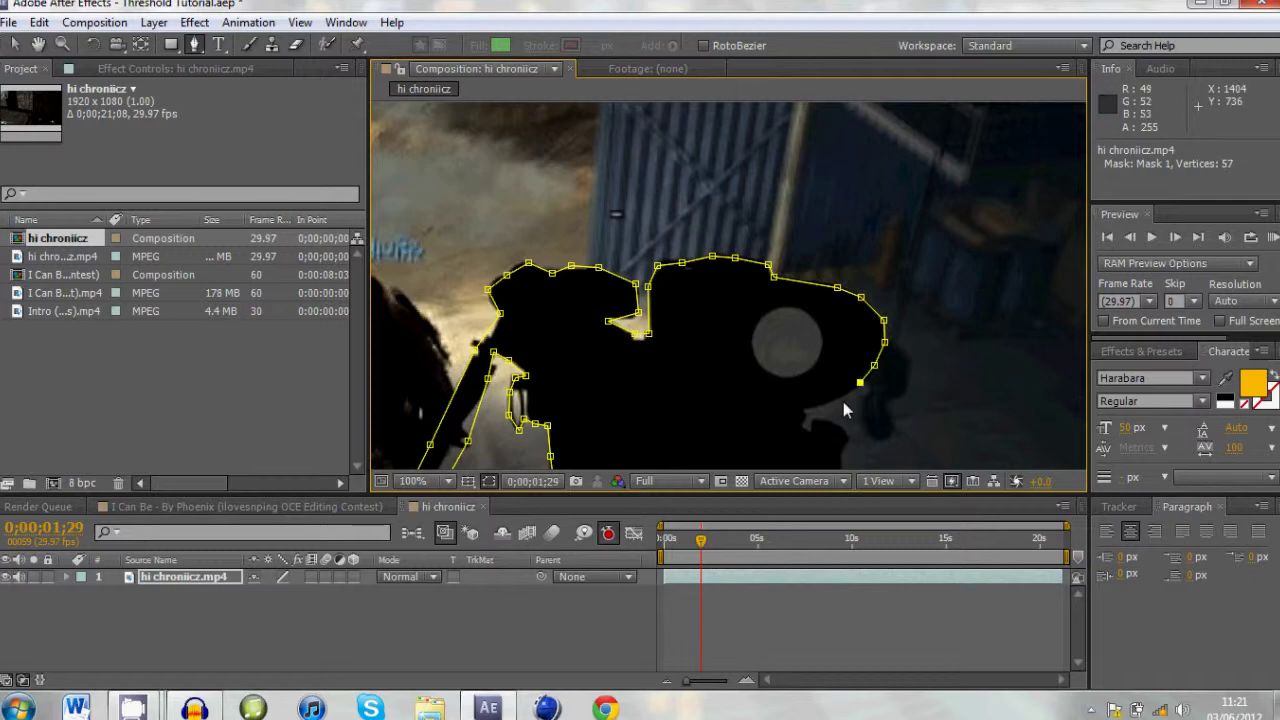
pyautogui.click(839, 397)
pyautogui.click(806, 407)
pyautogui.click(819, 423)
pyautogui.click(851, 431)
# - Extend the mask from the bump below the scope down the silhouette's sloping rear edge toward the ammo counter
pyautogui.moveTo(850, 432); pyautogui.dragTo(831, 274)
pyautogui.click(819, 299)
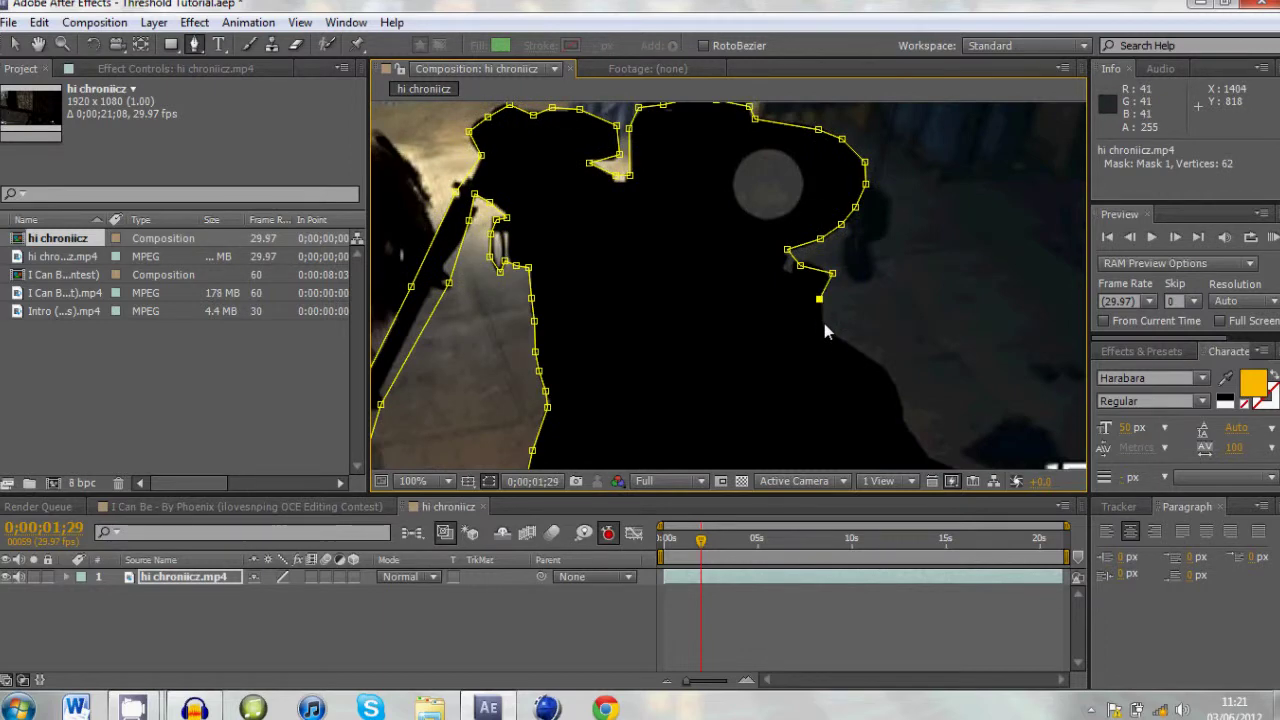
pyautogui.click(825, 325)
pyautogui.click(843, 343)
pyautogui.click(867, 361)
pyautogui.click(884, 373)
pyautogui.moveTo(900, 385); pyautogui.dragTo(796, 268)
pyautogui.click(794, 266)
pyautogui.click(812, 295)
pyautogui.click(834, 315)
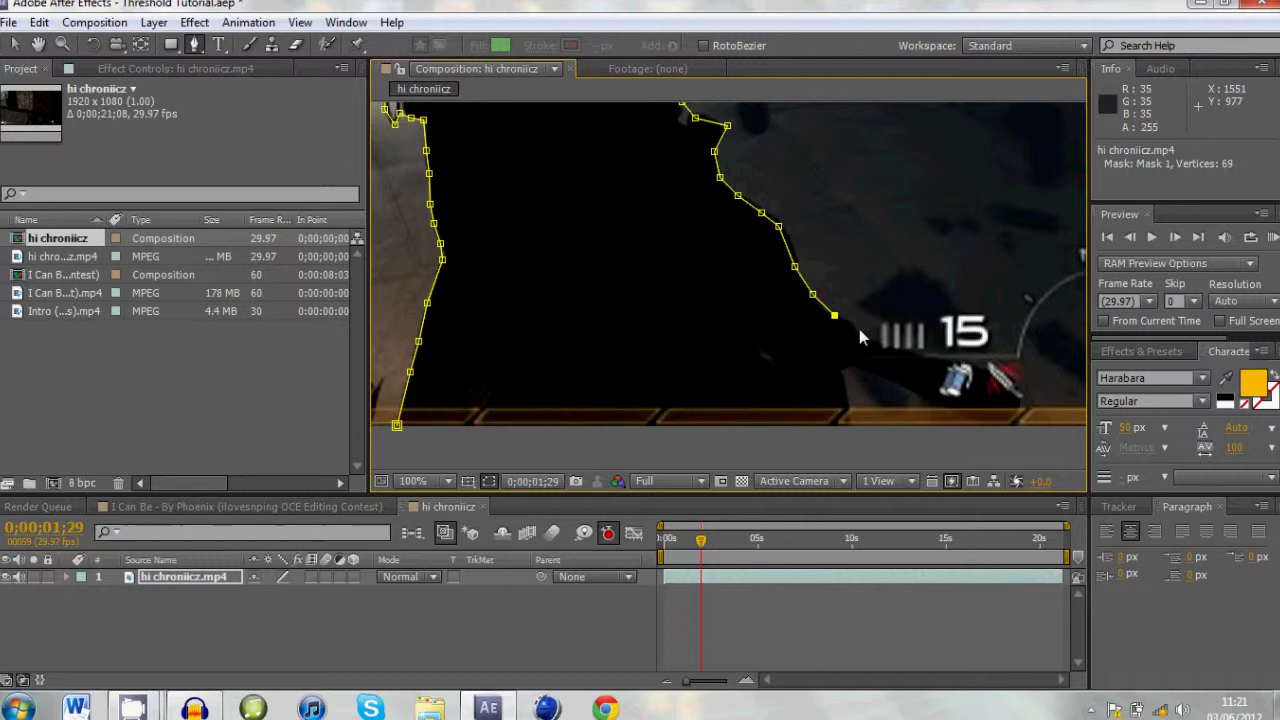
# - Carry the mask beneath the ammo counter and around the grenade and knife icons to the border strip
pyautogui.click(859, 329)
pyautogui.click(909, 356)
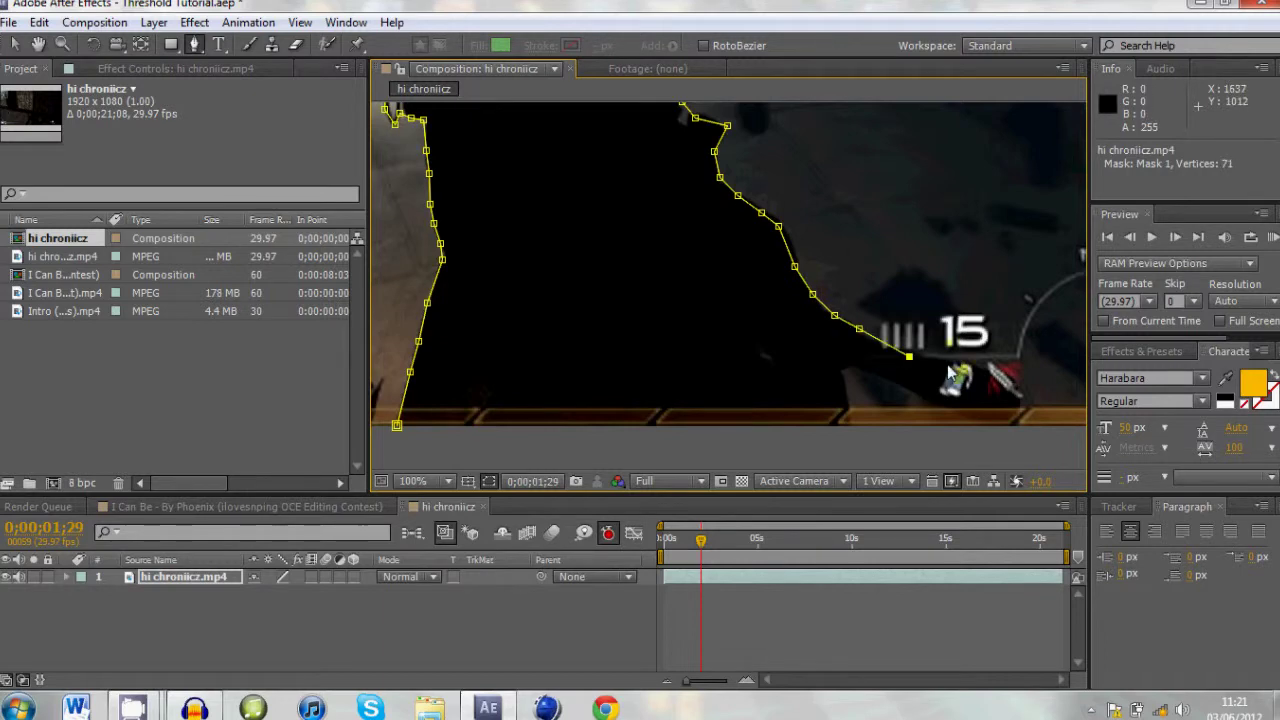
pyautogui.click(952, 365)
pyautogui.click(1004, 375)
pyautogui.click(1023, 404)
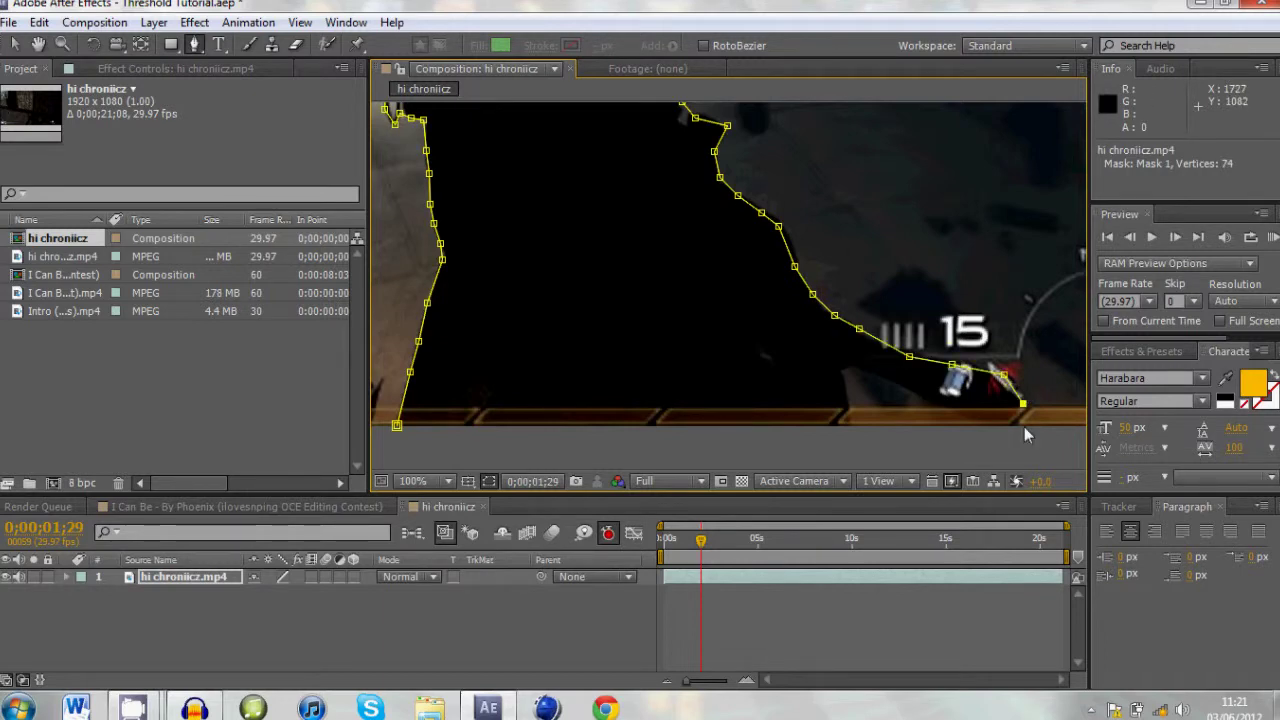
# - Trace the mask back under the grenade icons, down to the frame's lower edge, and close it at its starting point
pyautogui.click(1018, 425)
pyautogui.click(974, 423)
pyautogui.click(934, 410)
pyautogui.click(893, 383)
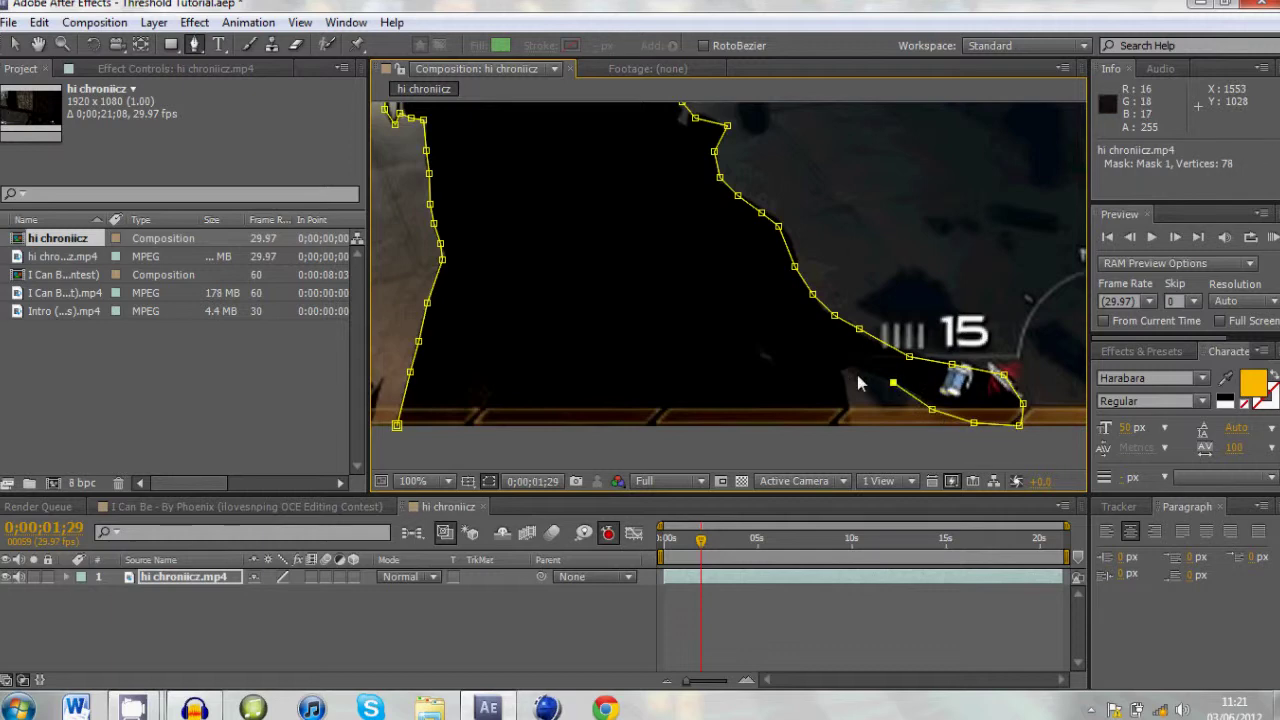
pyautogui.click(847, 368)
pyautogui.click(846, 389)
pyautogui.click(855, 438)
pyautogui.click(397, 425)
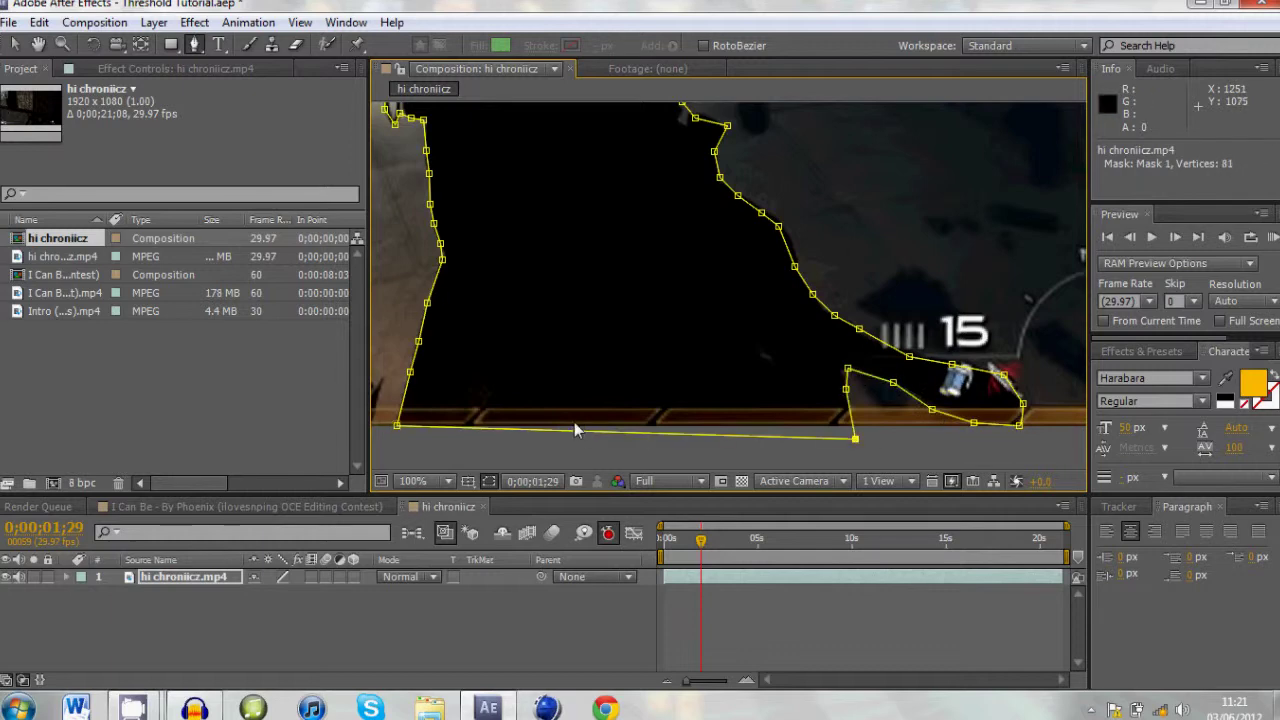
# - Zoom the composition out to 25% so the whole frame fits, and hide the mask outline
pyautogui.scroll(-4, 574, 430)
pyautogui.moveTo(620, 362); pyautogui.dragTo(634, 467)
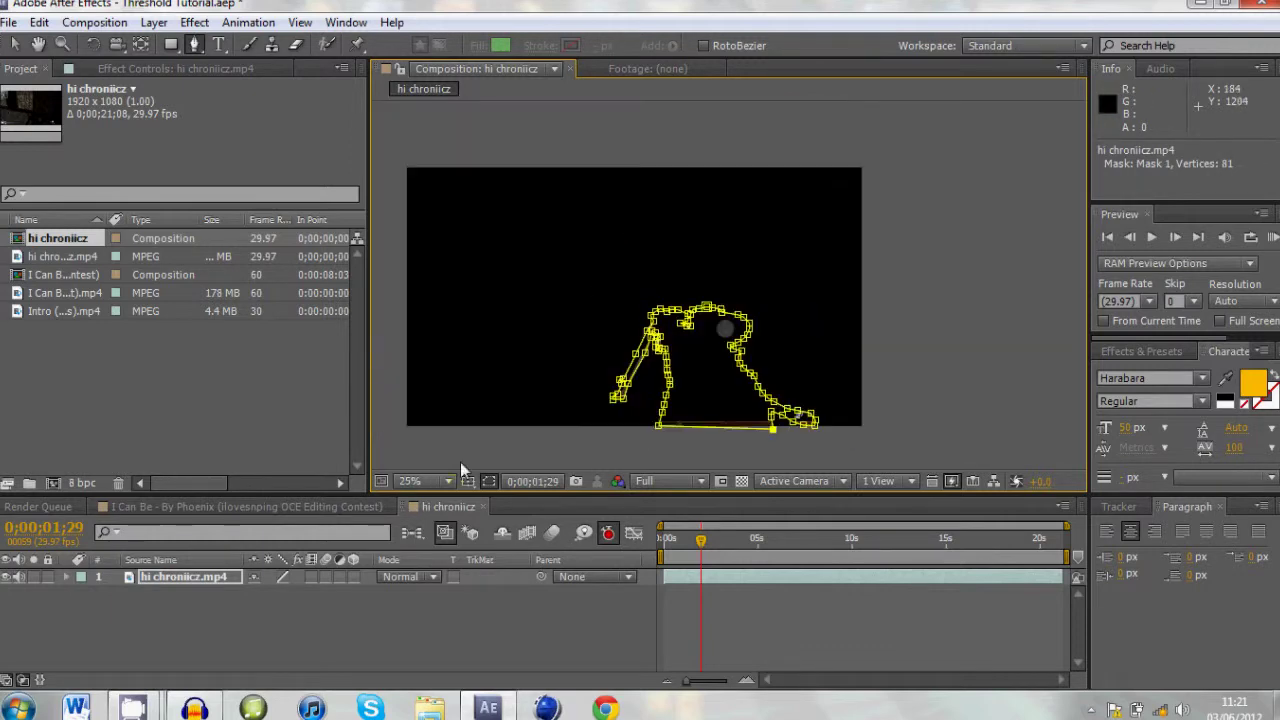
pyautogui.click(489, 481)
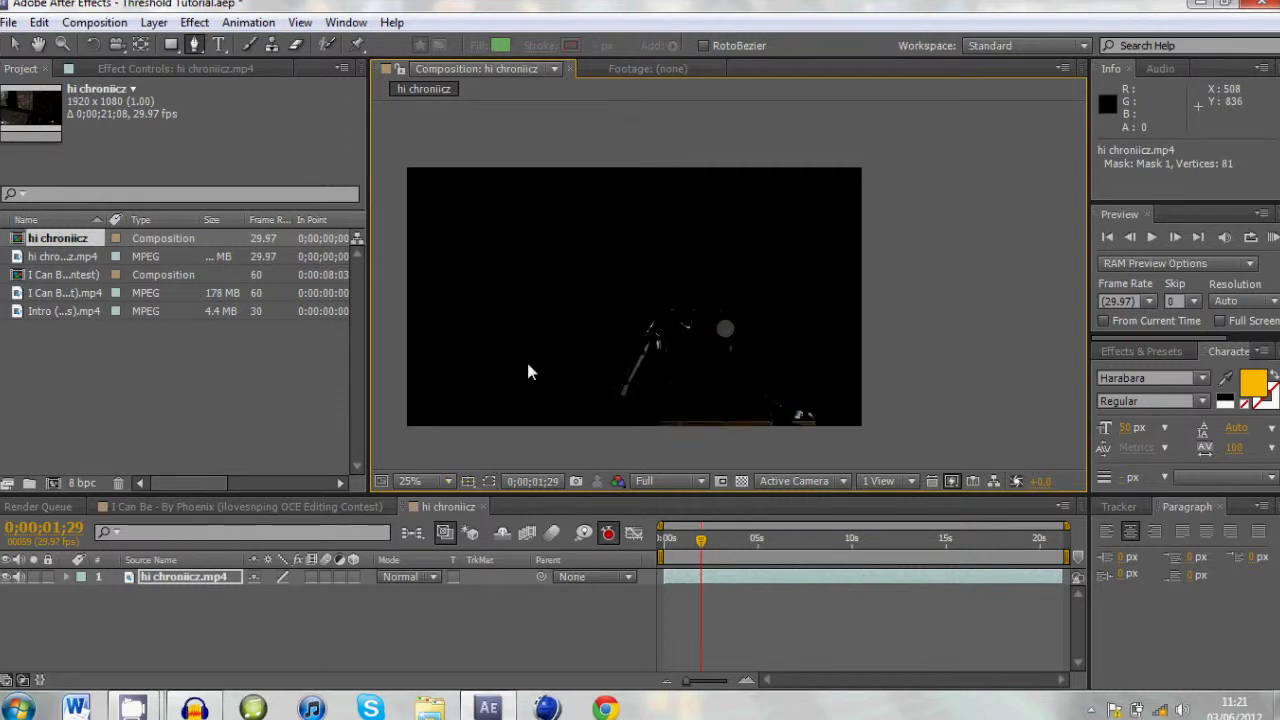
pyautogui.press('h')
pyautogui.moveTo(506, 337); pyautogui.dragTo(552, 344)
pyautogui.press('g')
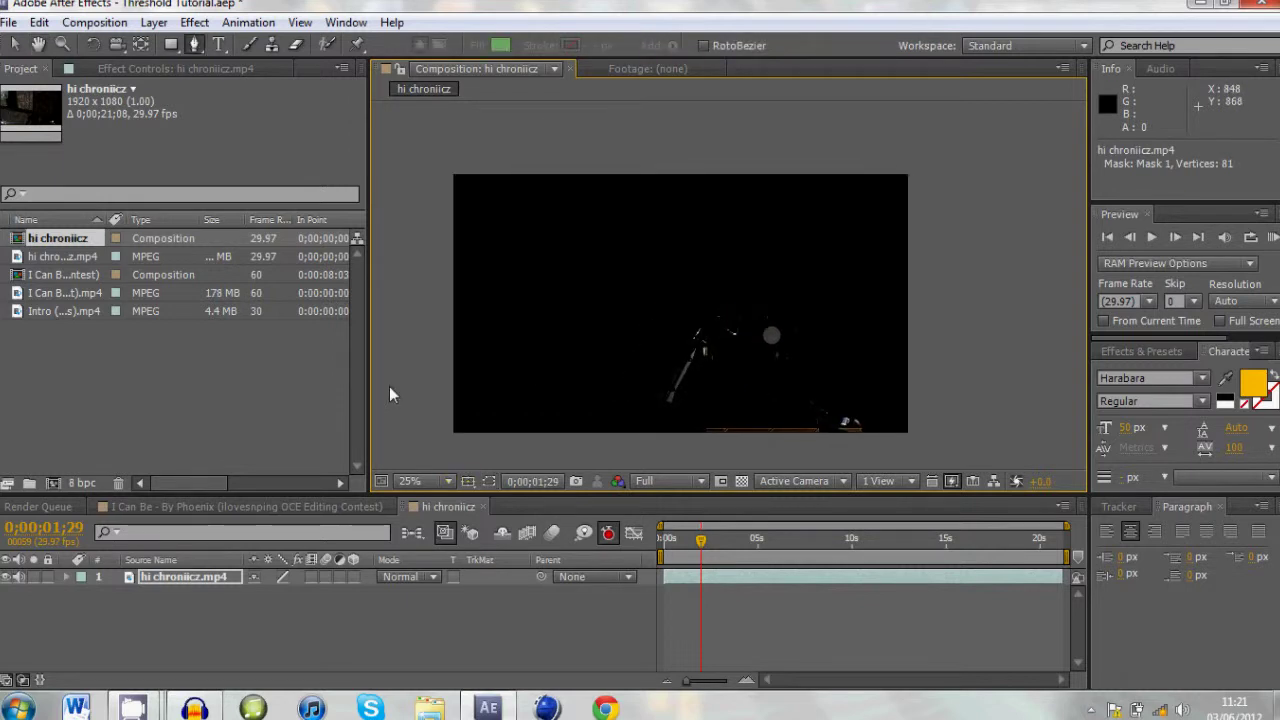
# - Set Mask 1's feather to 3 pixels with a keyframe at 0;00;01;29, and collapse the layer's properties
pyautogui.click(168, 574)
pyautogui.press('f')
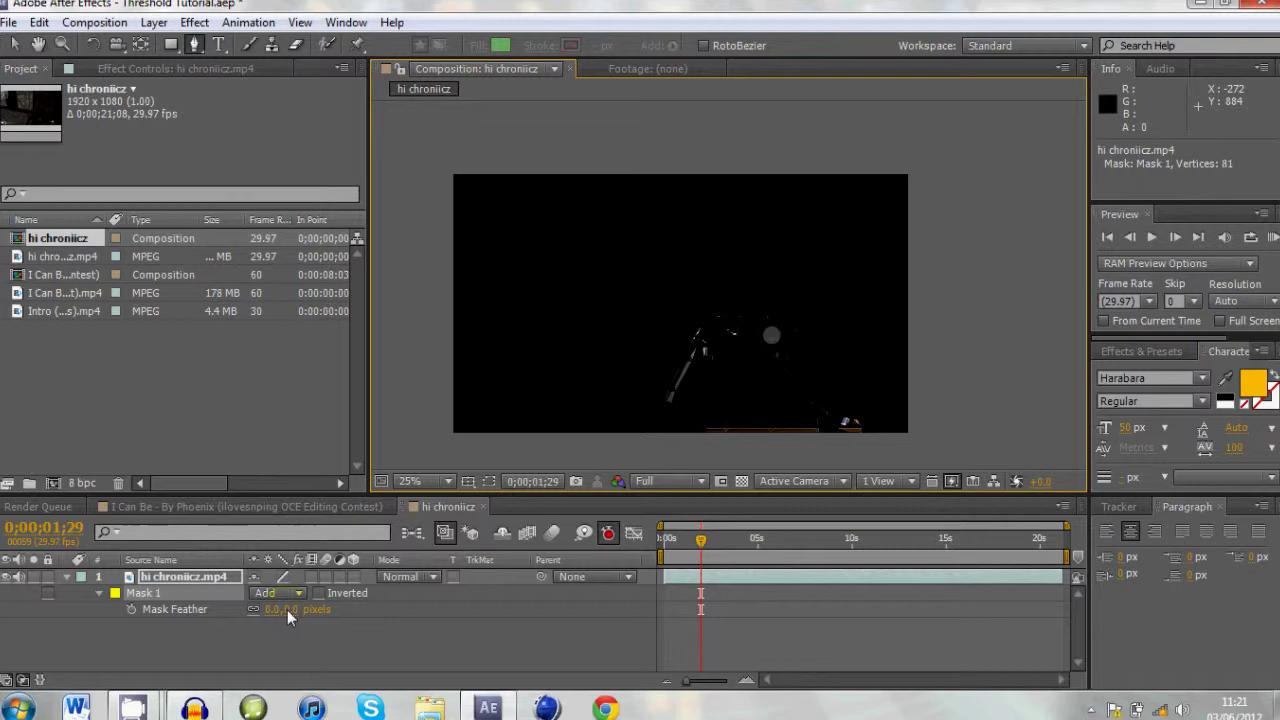
pyautogui.click(298, 609)
pyautogui.write('3')
pyautogui.click(131, 609)
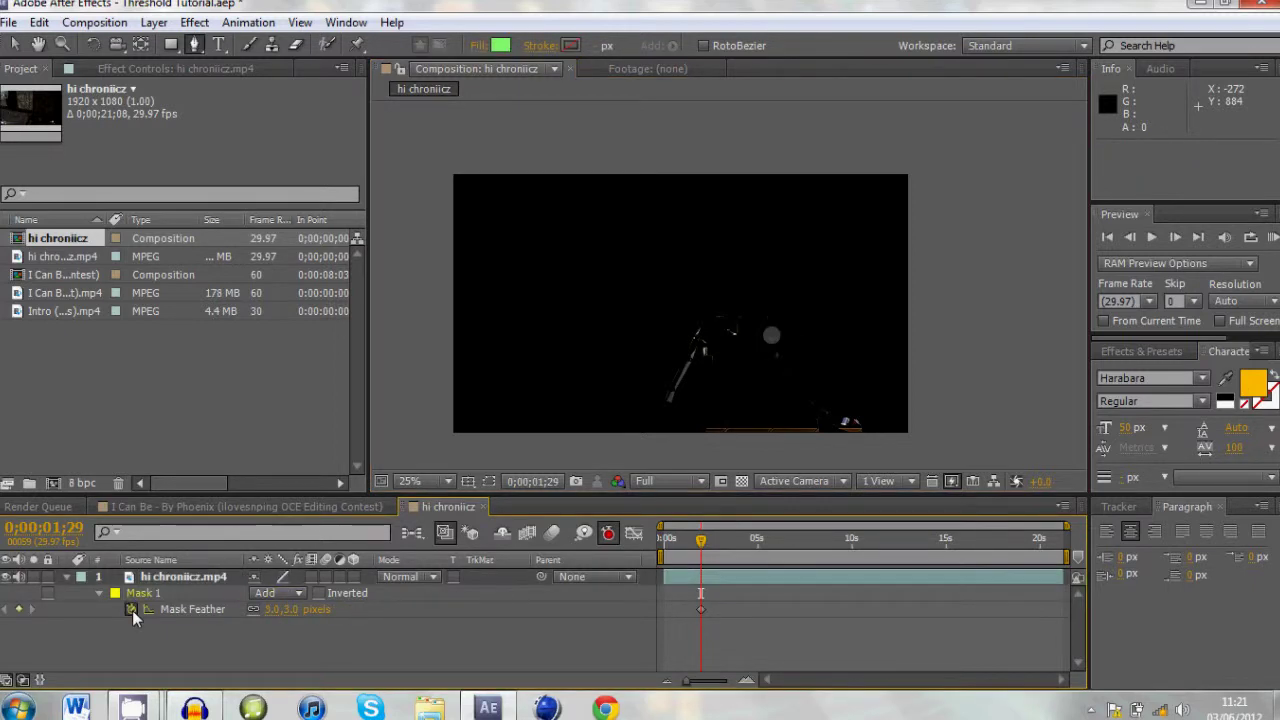
pyautogui.press('u')
pyautogui.click(109, 600)
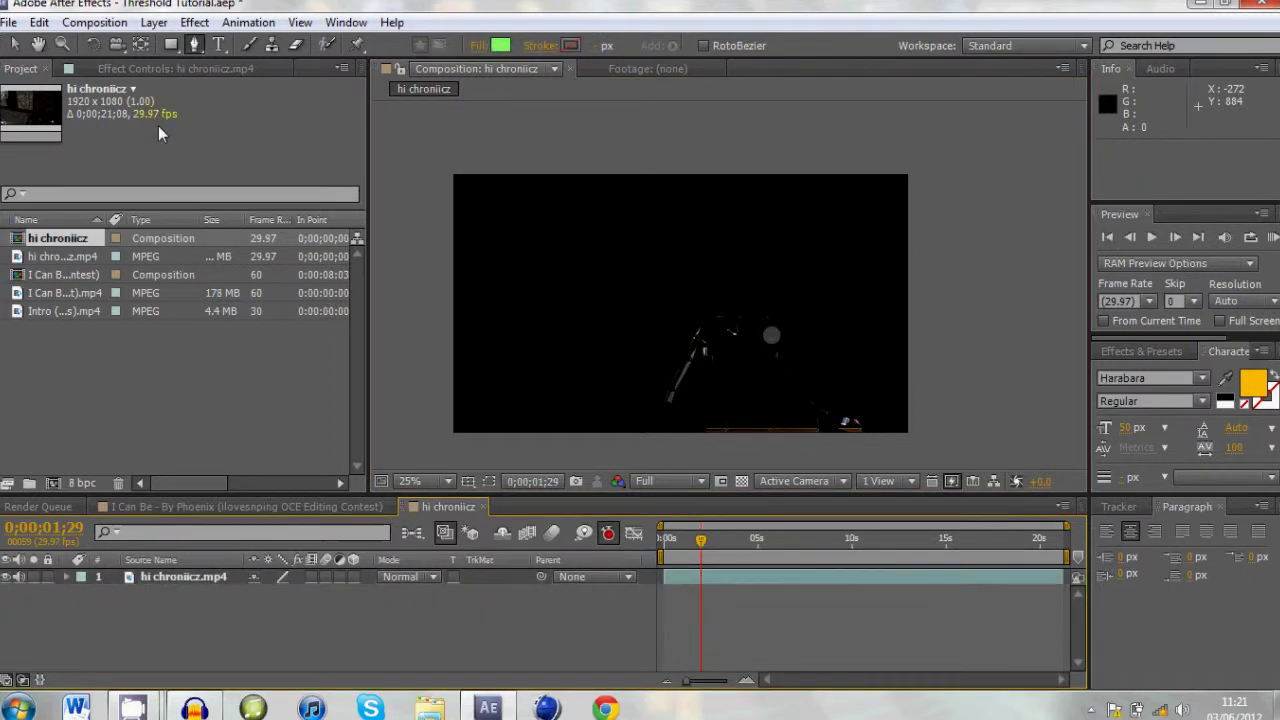
# - Apply the Stylize Threshold effect to the hi chroniicz.mp4 layer and set its Level to 255
pyautogui.press('F3')
pyautogui.click(218, 578)
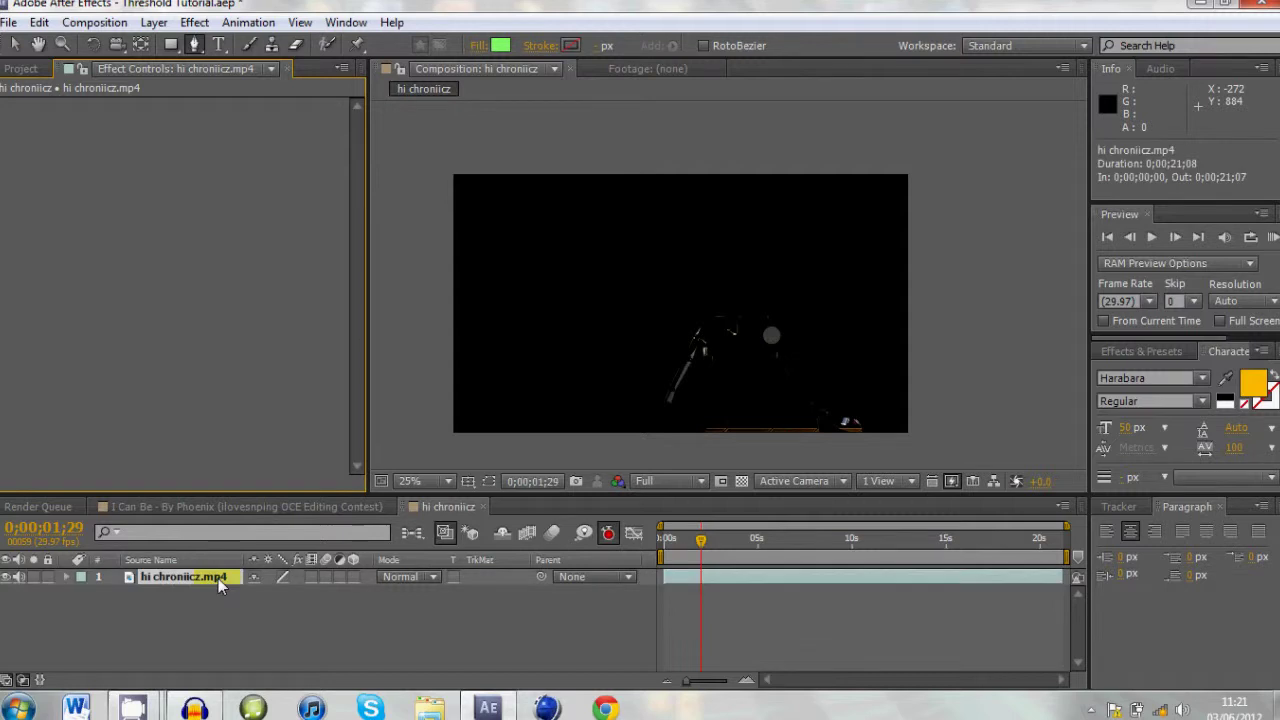
pyautogui.rightClick(193, 278)
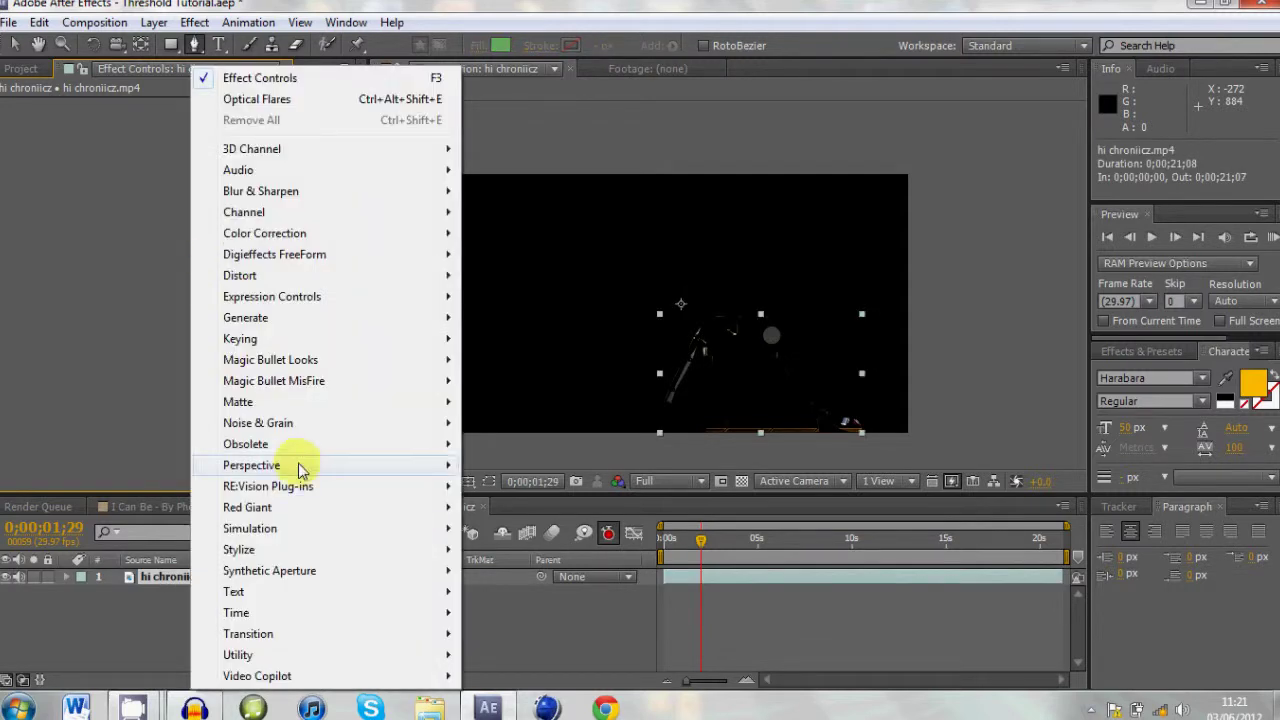
pyautogui.moveTo(410, 556)
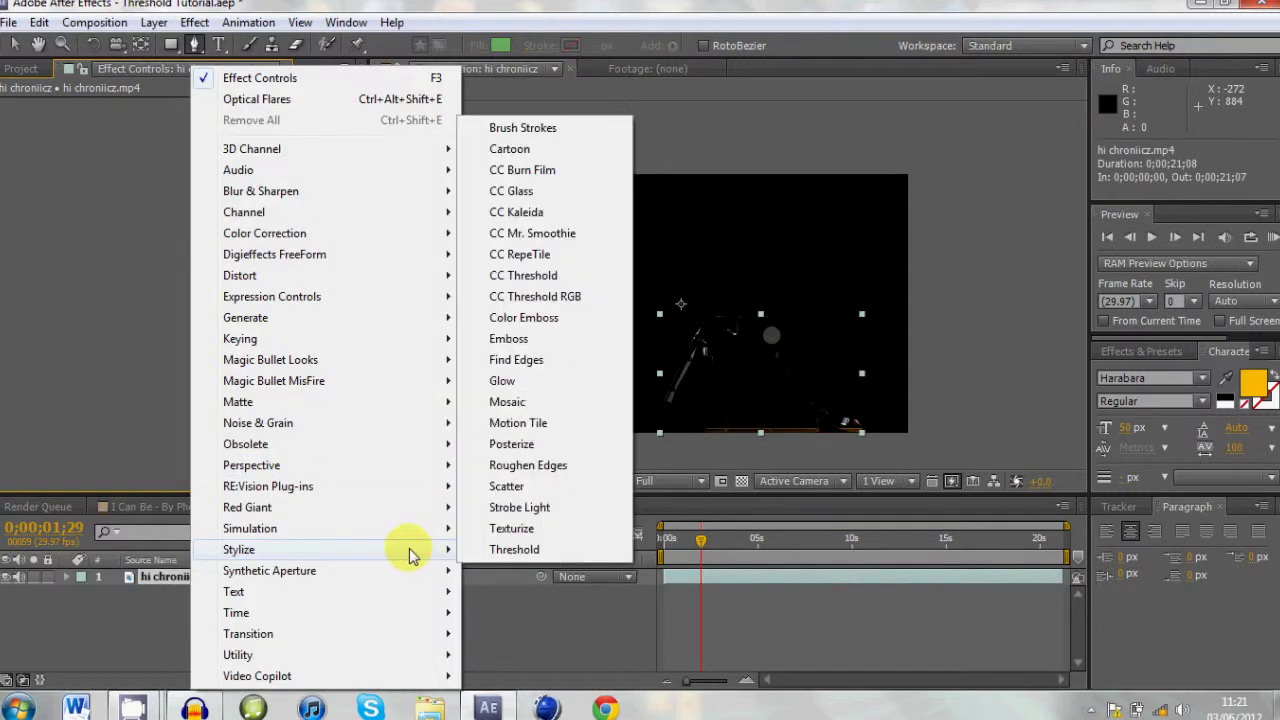
pyautogui.click(514, 549)
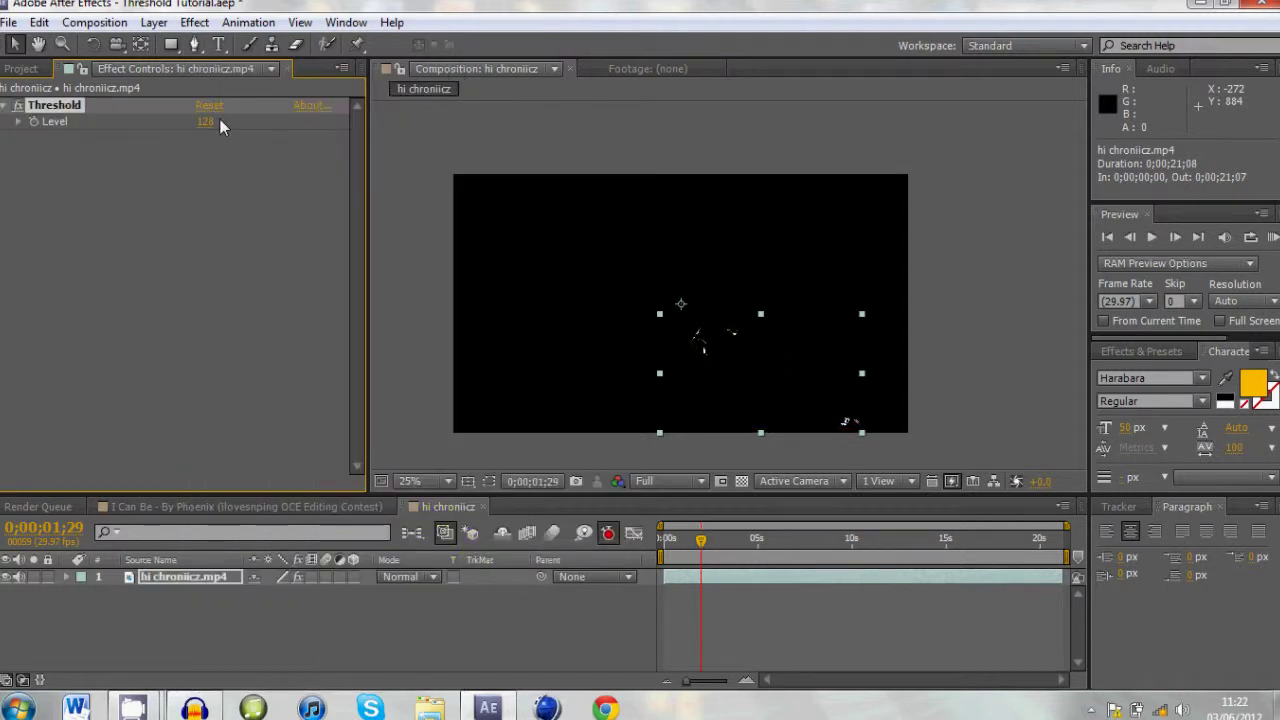
pyautogui.write('255')
pyautogui.press('Return')
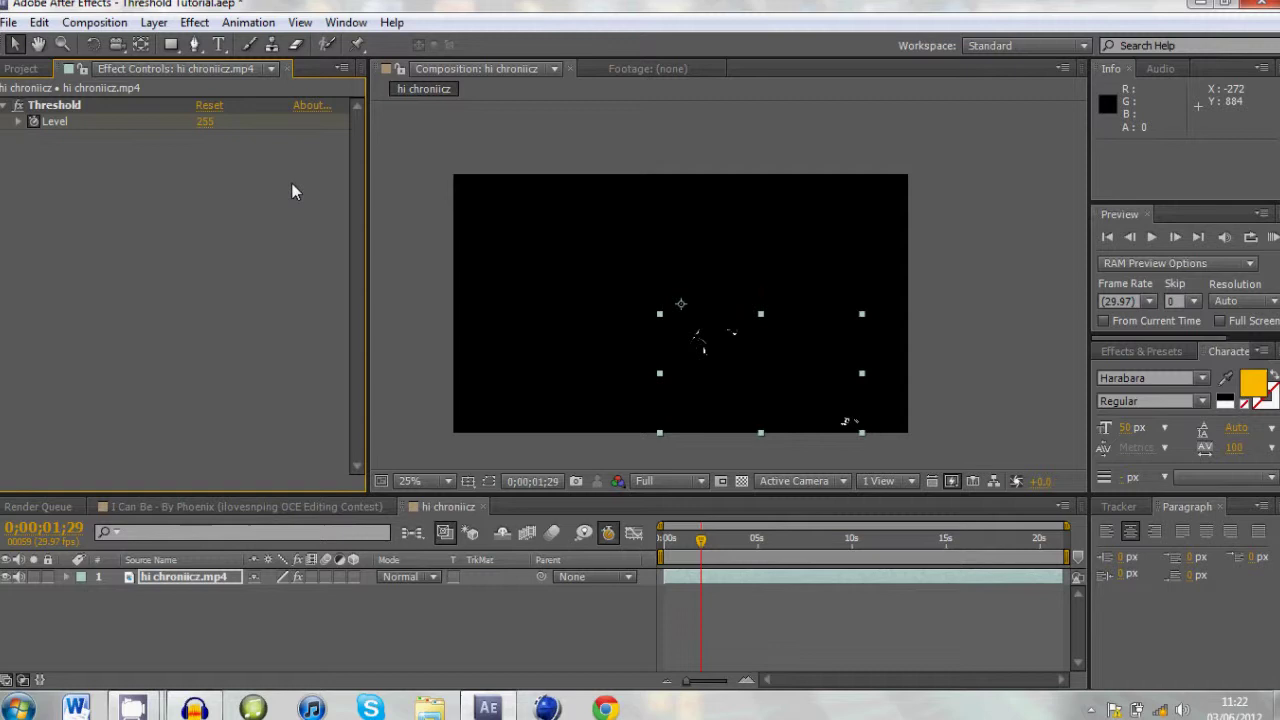
# - Keyframe the Threshold Level of 255 at the very start of the composition
pyautogui.click(50, 122)
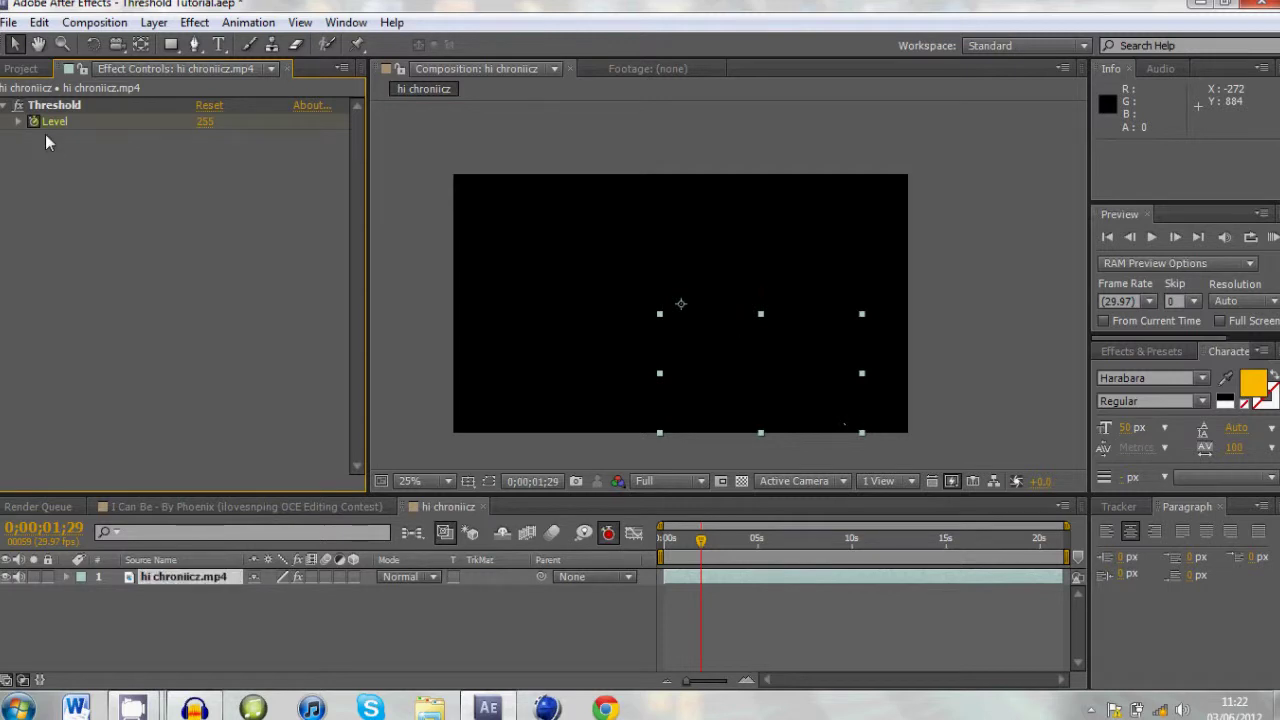
pyautogui.click(45, 142)
pyautogui.click(661, 548)
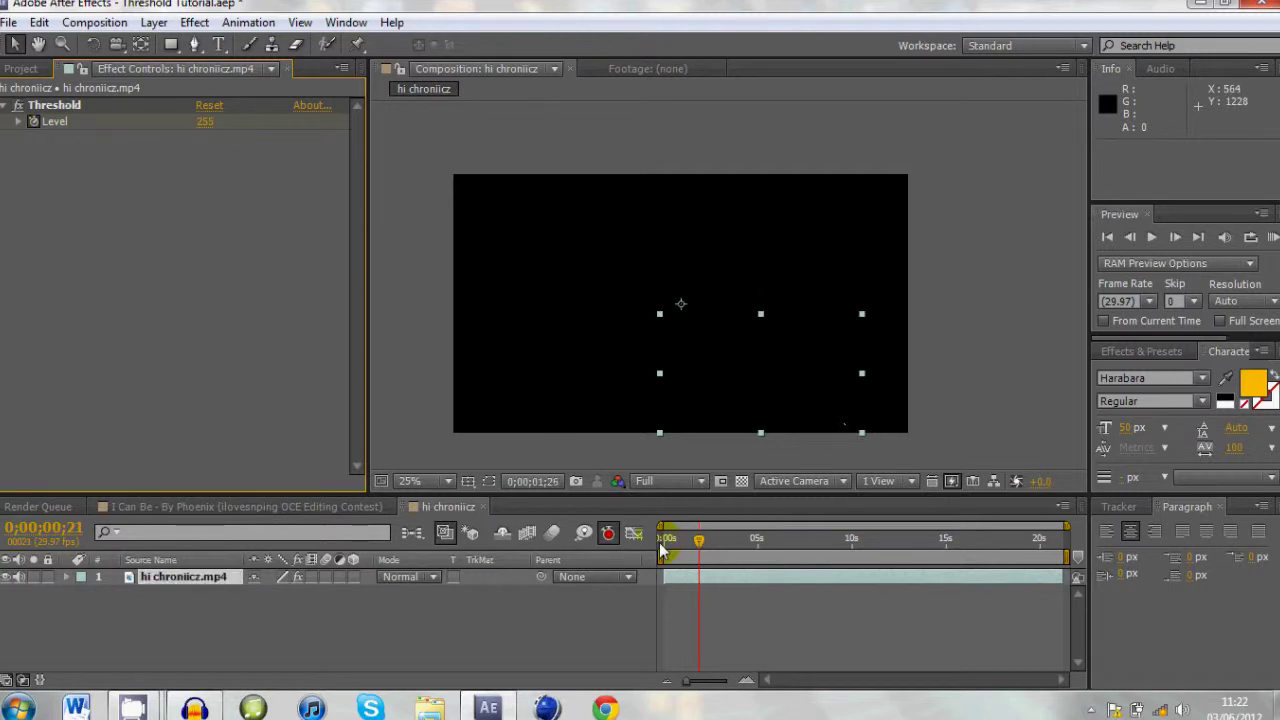
pyautogui.click(34, 119)
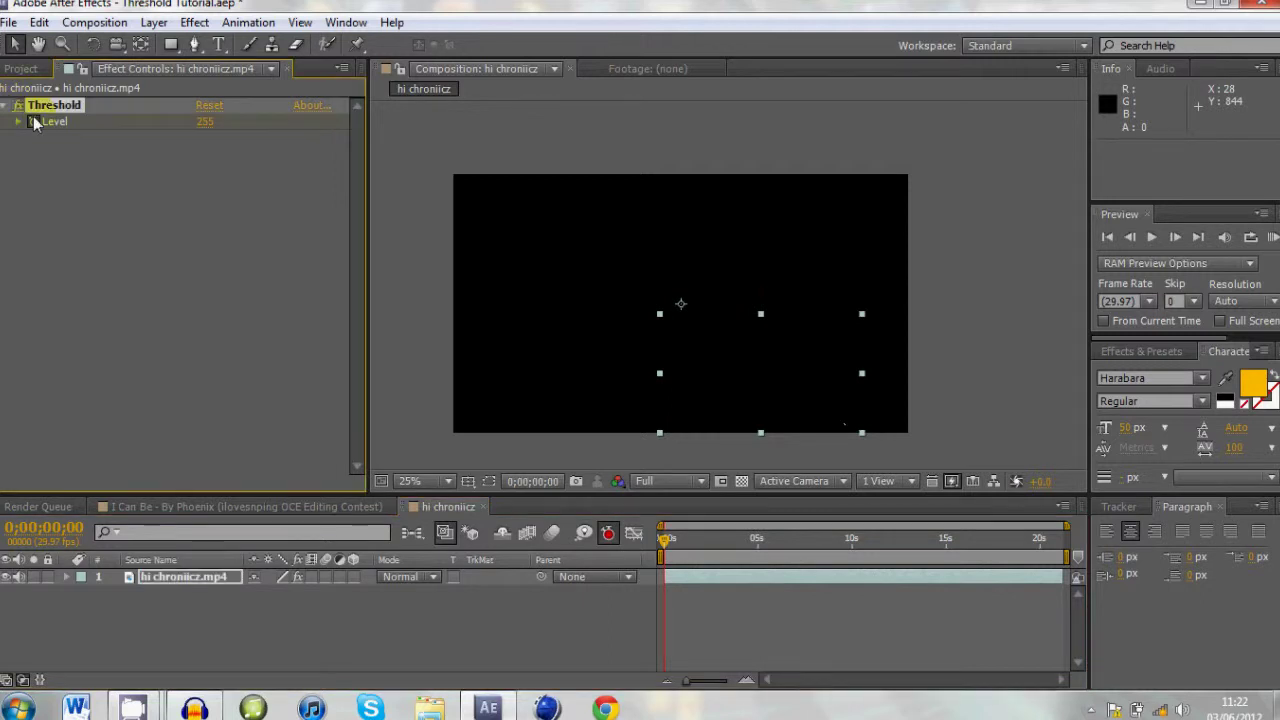
pyautogui.click(742, 482)
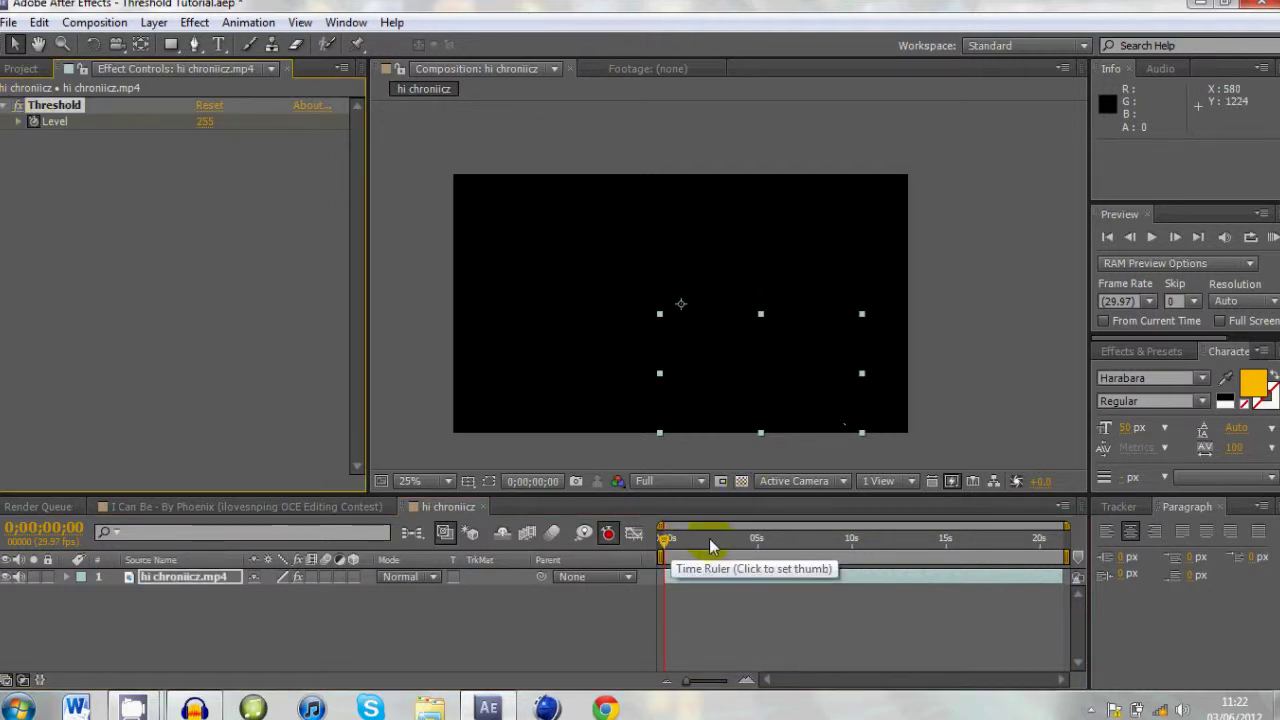
# - Set the Threshold Level to 0 at 0;00;01;00 and scrub through the first second to check the reveal
pyautogui.moveTo(1066, 526); pyautogui.dragTo(770, 520)
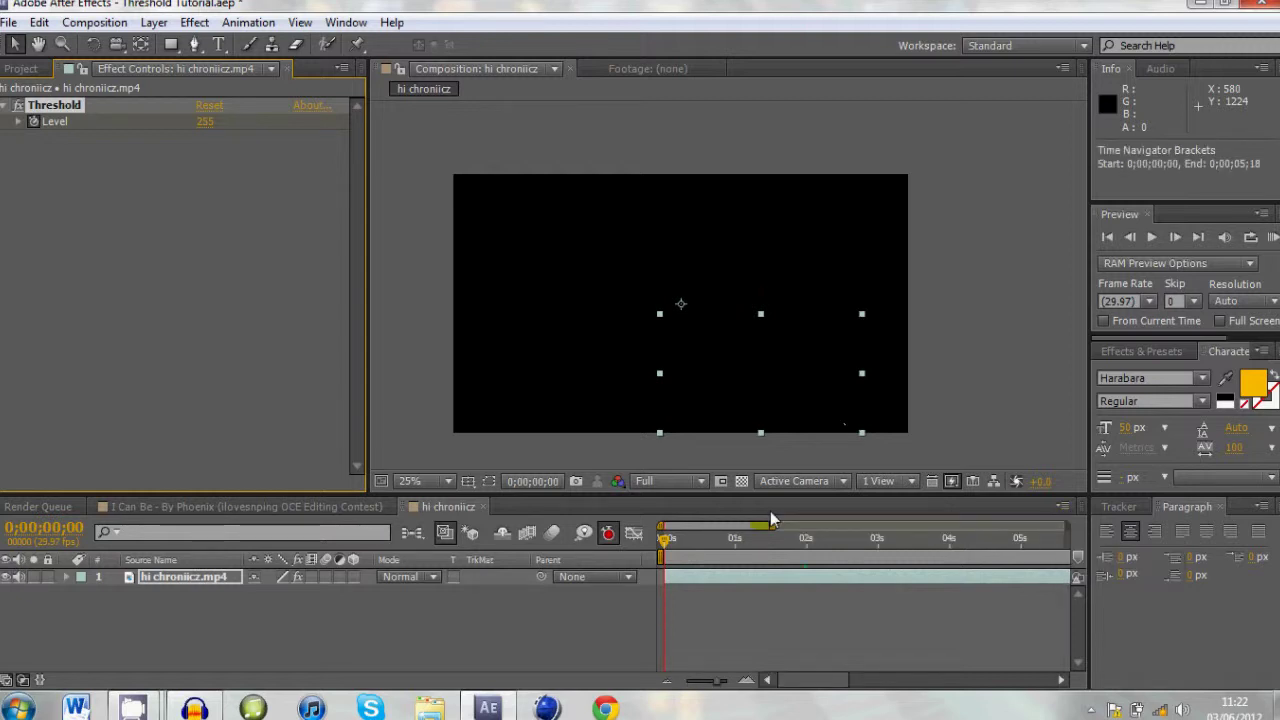
pyautogui.moveTo(666, 543); pyautogui.dragTo(737, 555)
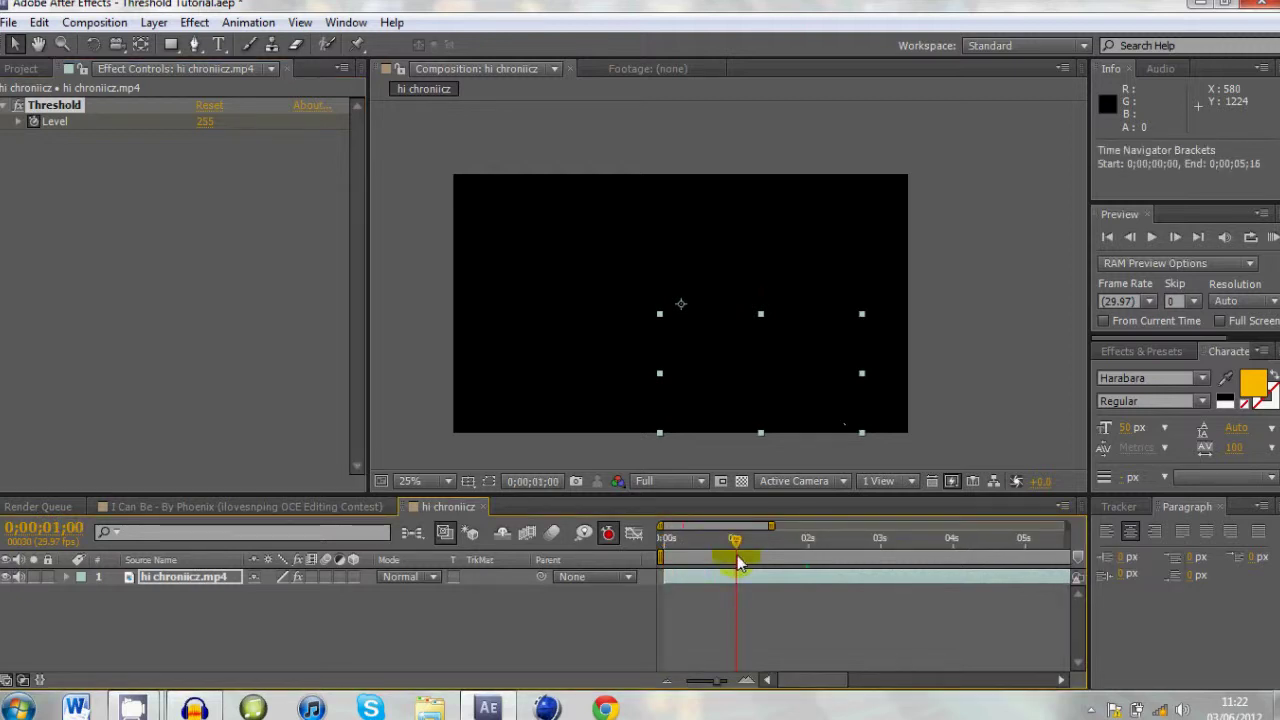
pyautogui.click(214, 123)
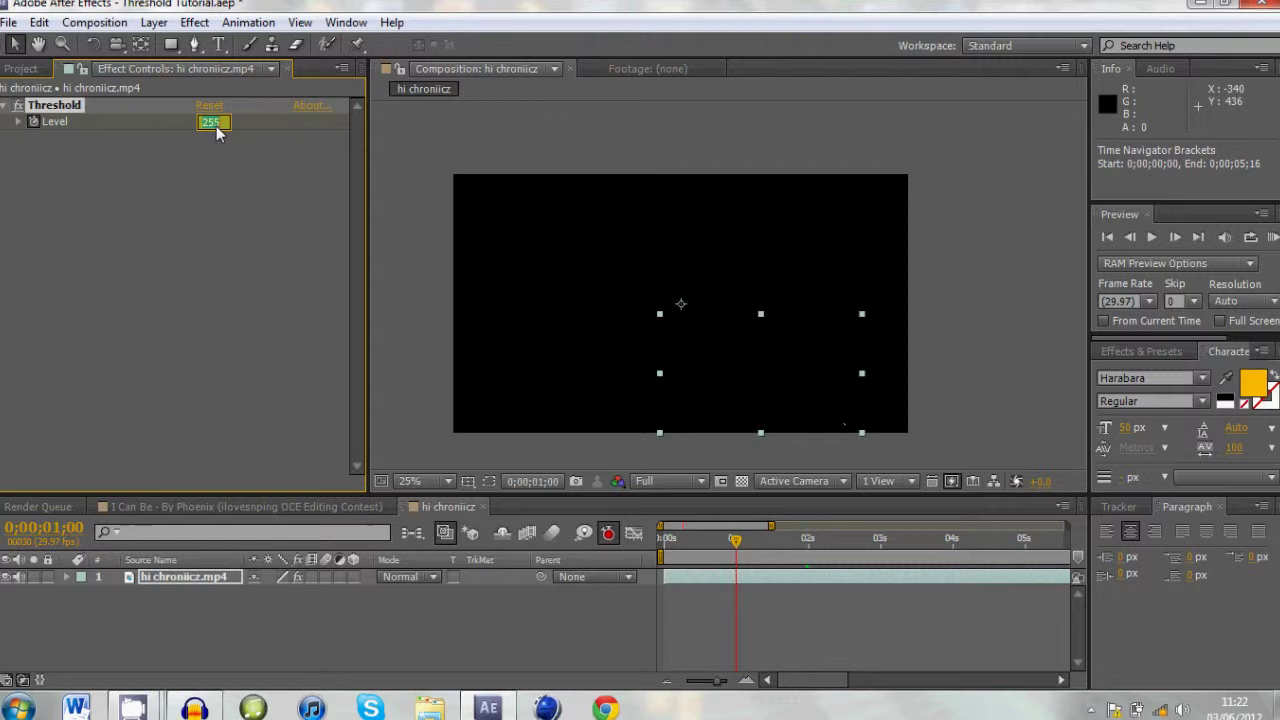
pyautogui.write('0')
pyautogui.click(207, 252)
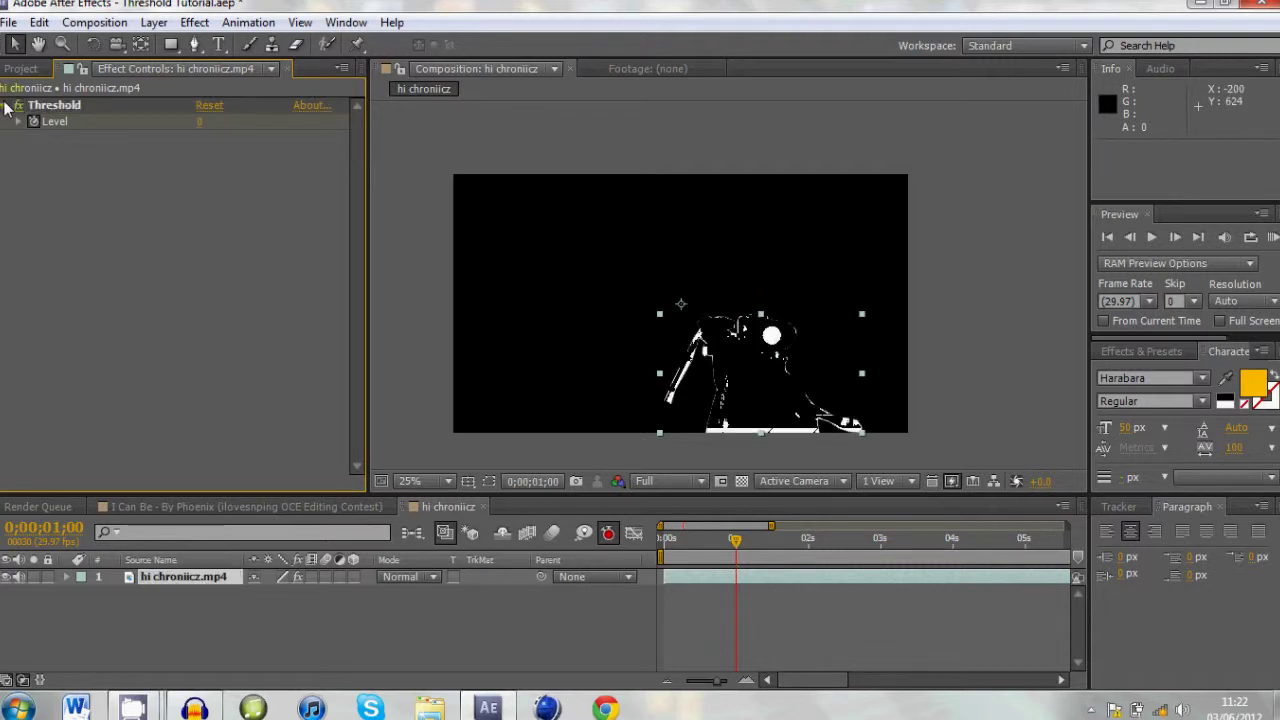
pyautogui.click(663, 540)
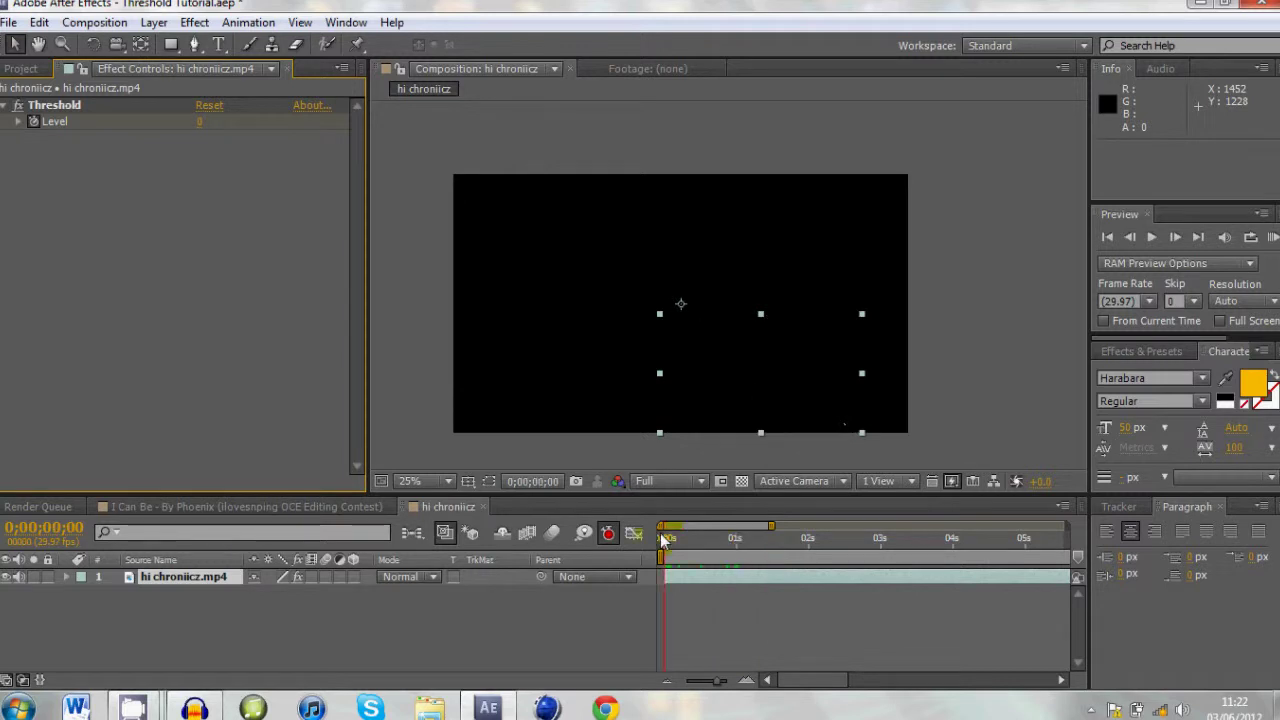
pyautogui.moveTo(663, 540); pyautogui.dragTo(734, 541)
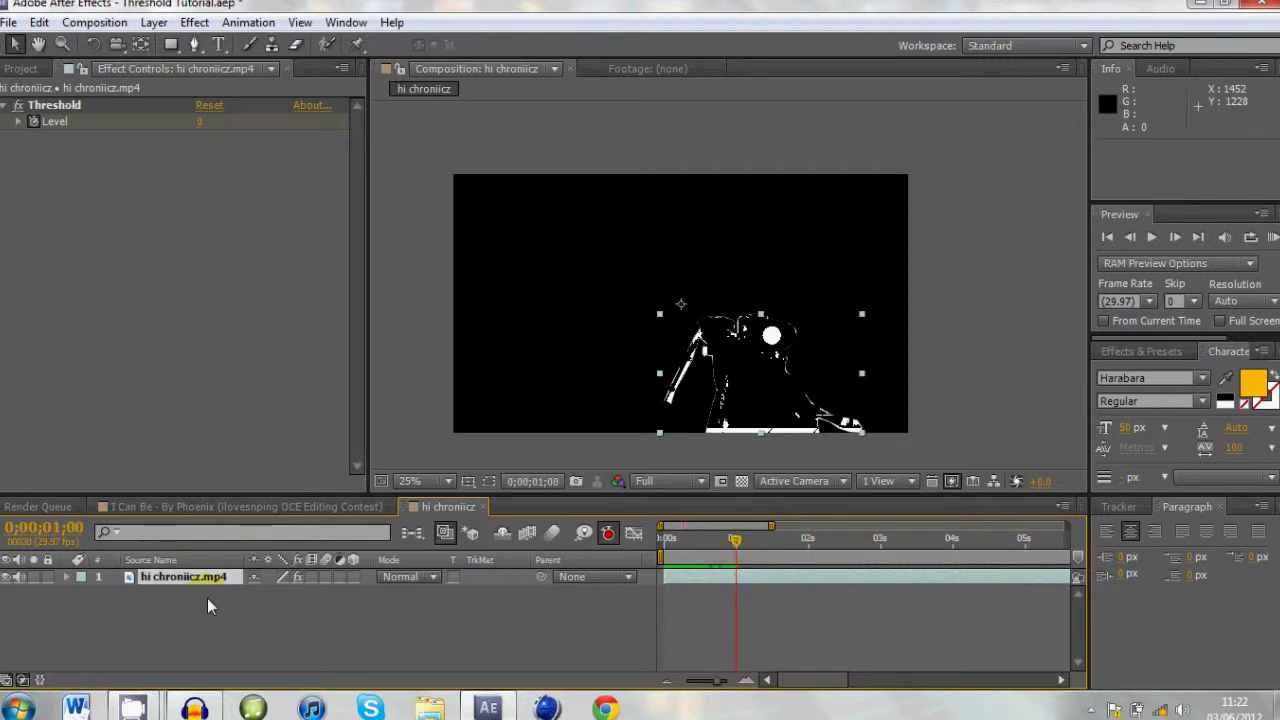
# - Keyframe the layer's Position at 0;00;01;00, and move the layer out of frame to -980, 540 at 0;00;00;00
pyautogui.press('p')
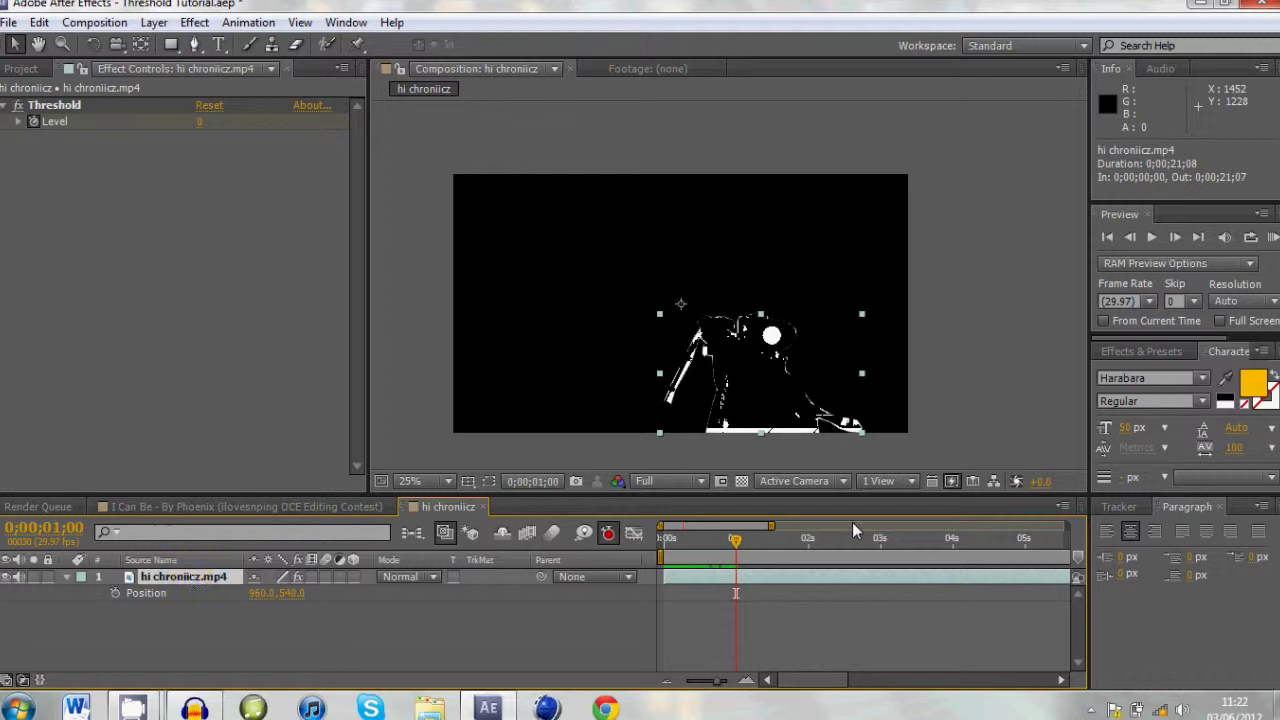
pyautogui.moveTo(735, 540)
pyautogui.mouseDown()
pyautogui.moveTo(717, 544)
pyautogui.moveTo(735, 541)
pyautogui.mouseUp()
pyautogui.click(115, 593)
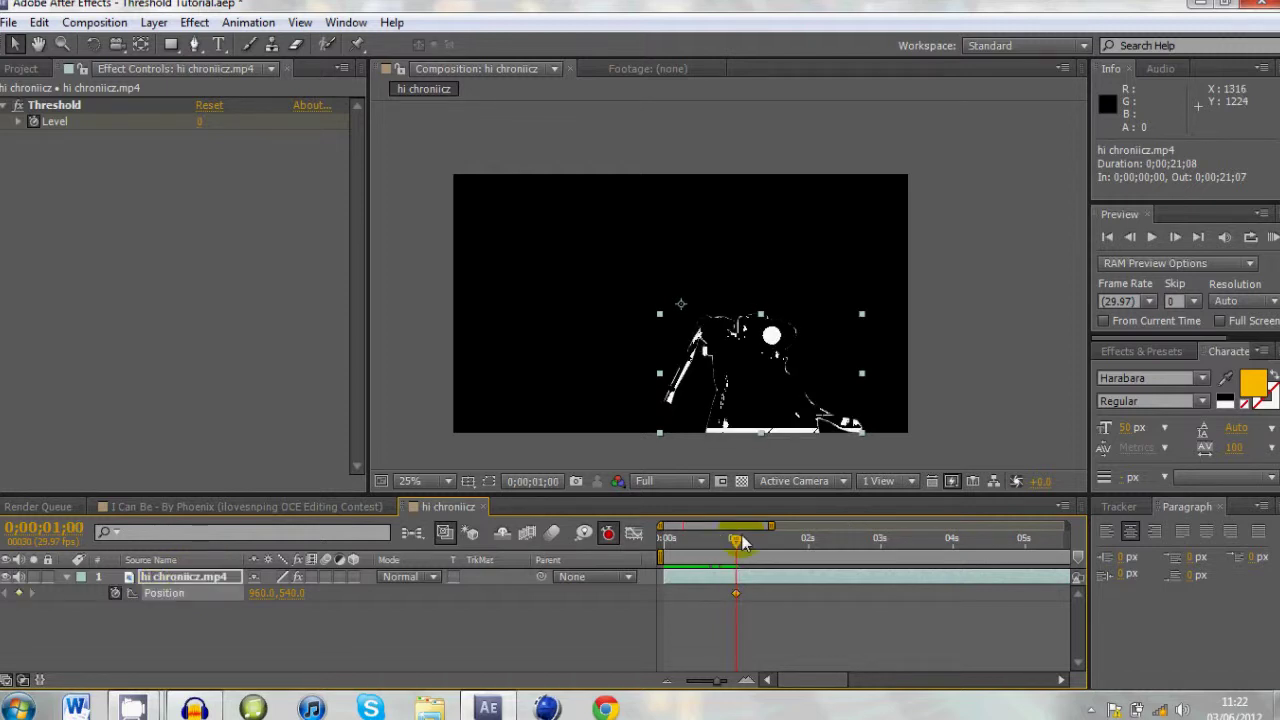
pyautogui.moveTo(741, 534); pyautogui.dragTo(663, 538)
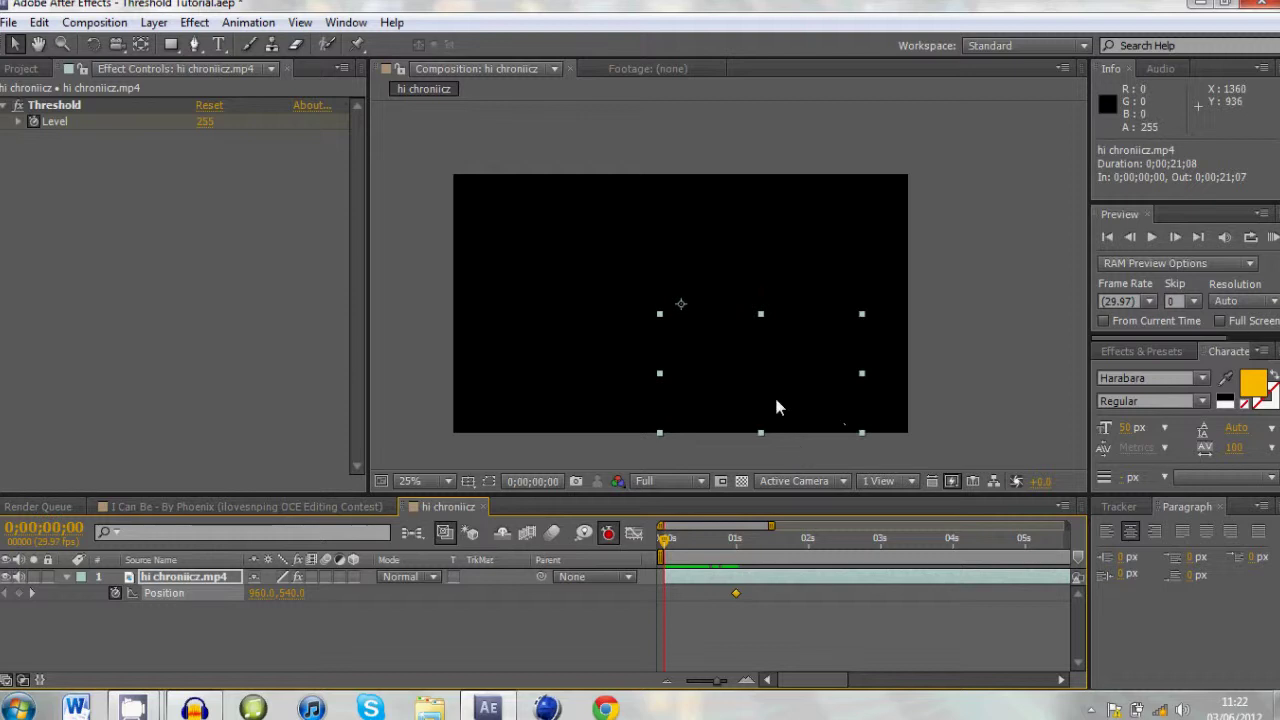
pyautogui.moveTo(774, 394); pyautogui.dragTo(364, 340)
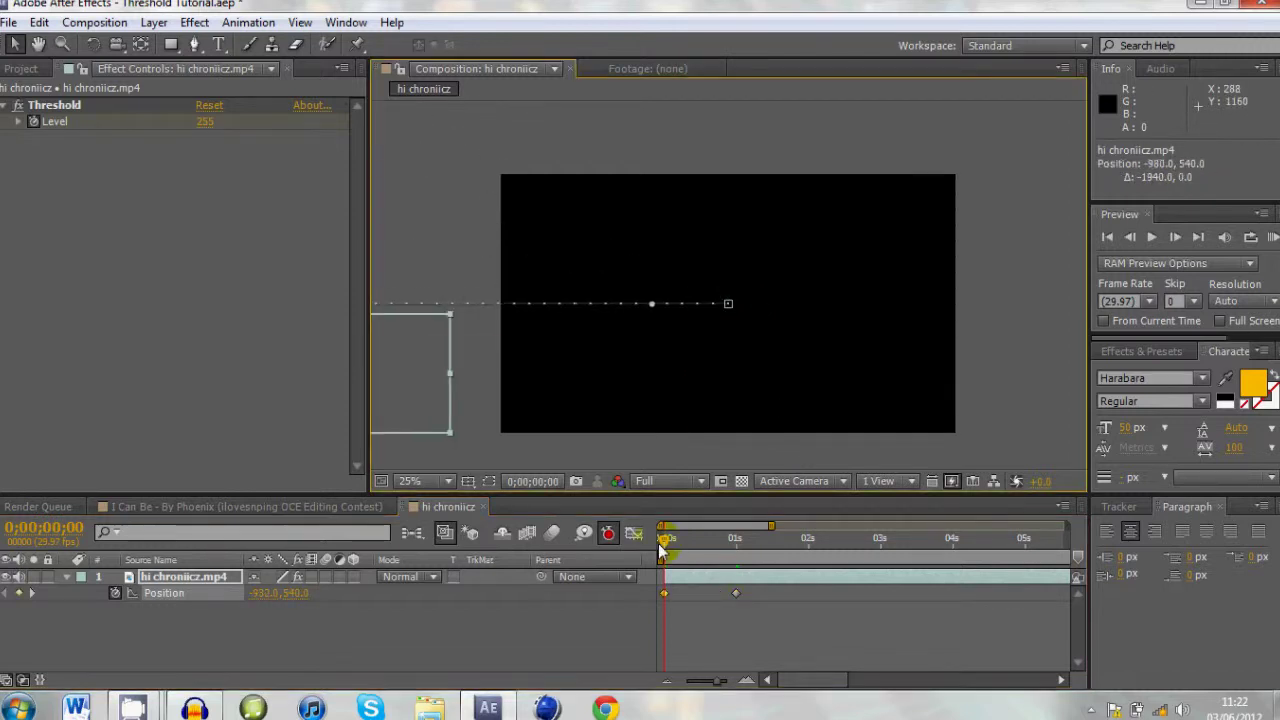
# - Scrub through the slide-in animation and play a RAM preview of it
pyautogui.click(705, 545)
pyautogui.moveTo(705, 545); pyautogui.dragTo(753, 545)
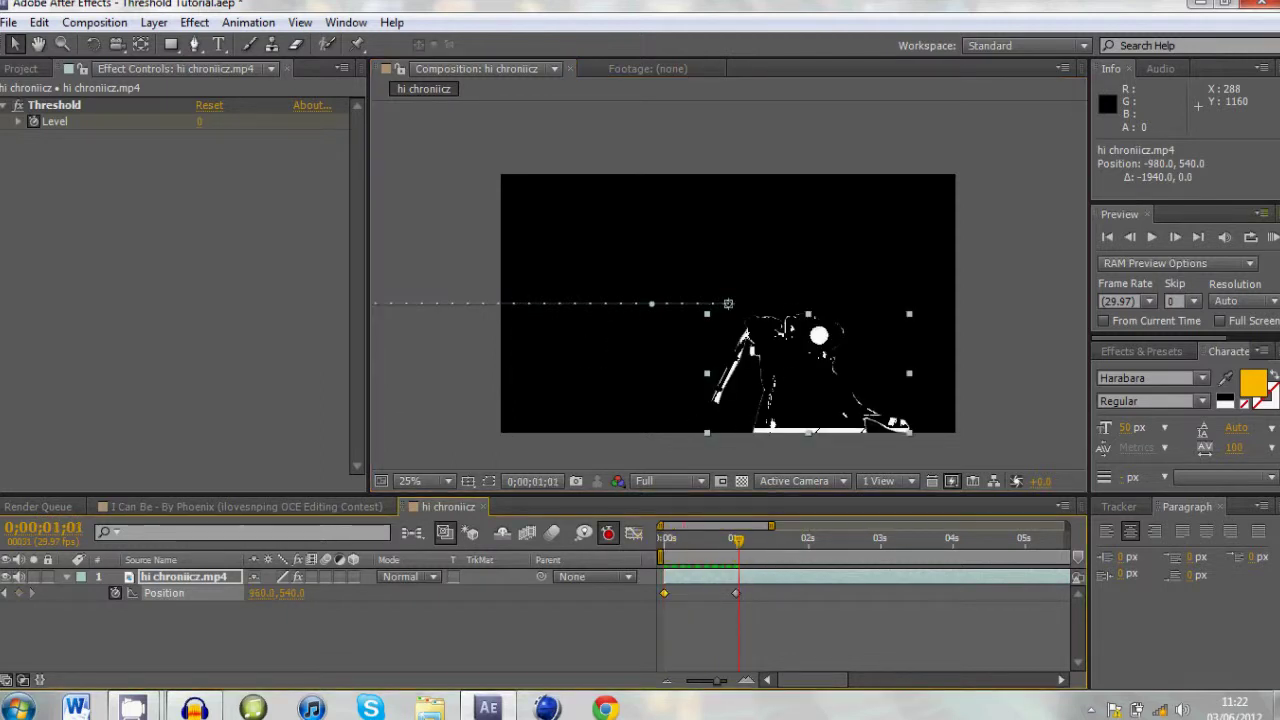
pyautogui.click(1273, 237)
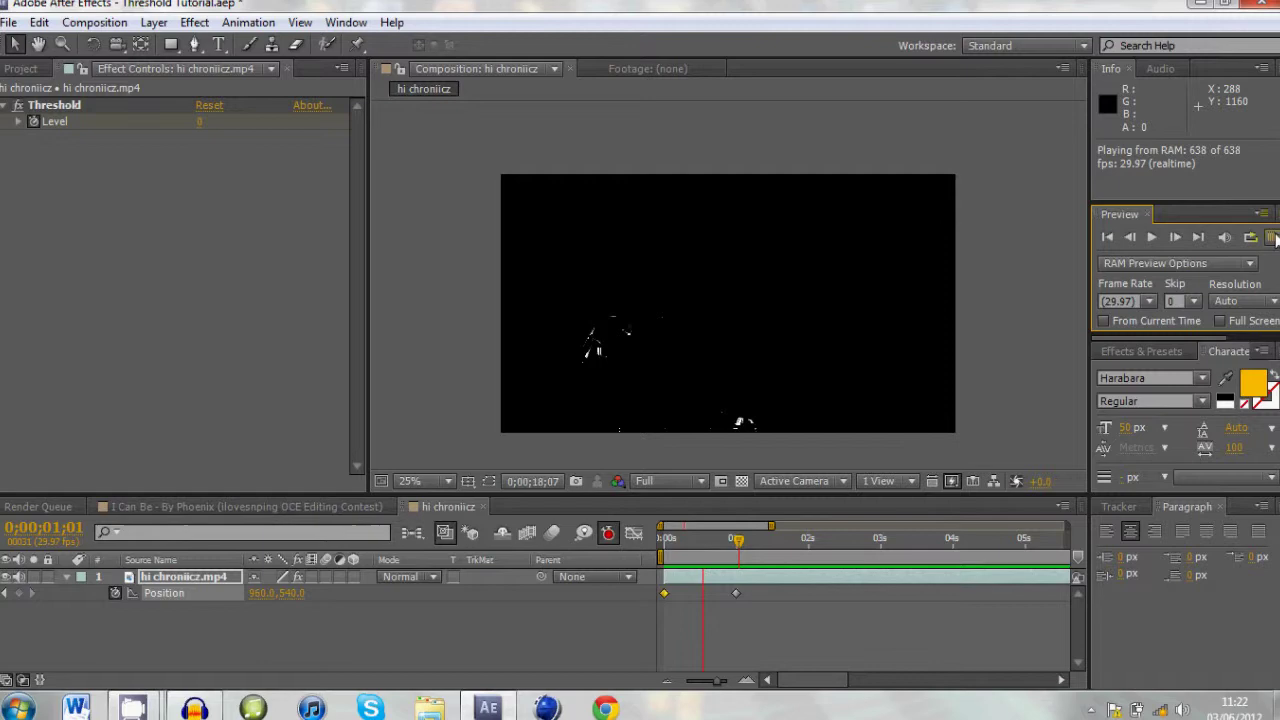
# - Stop the preview, and examine the threshold reveal in the I Can Be composition by RAM previewing and scrubbing through it
pyautogui.click(1273, 237)
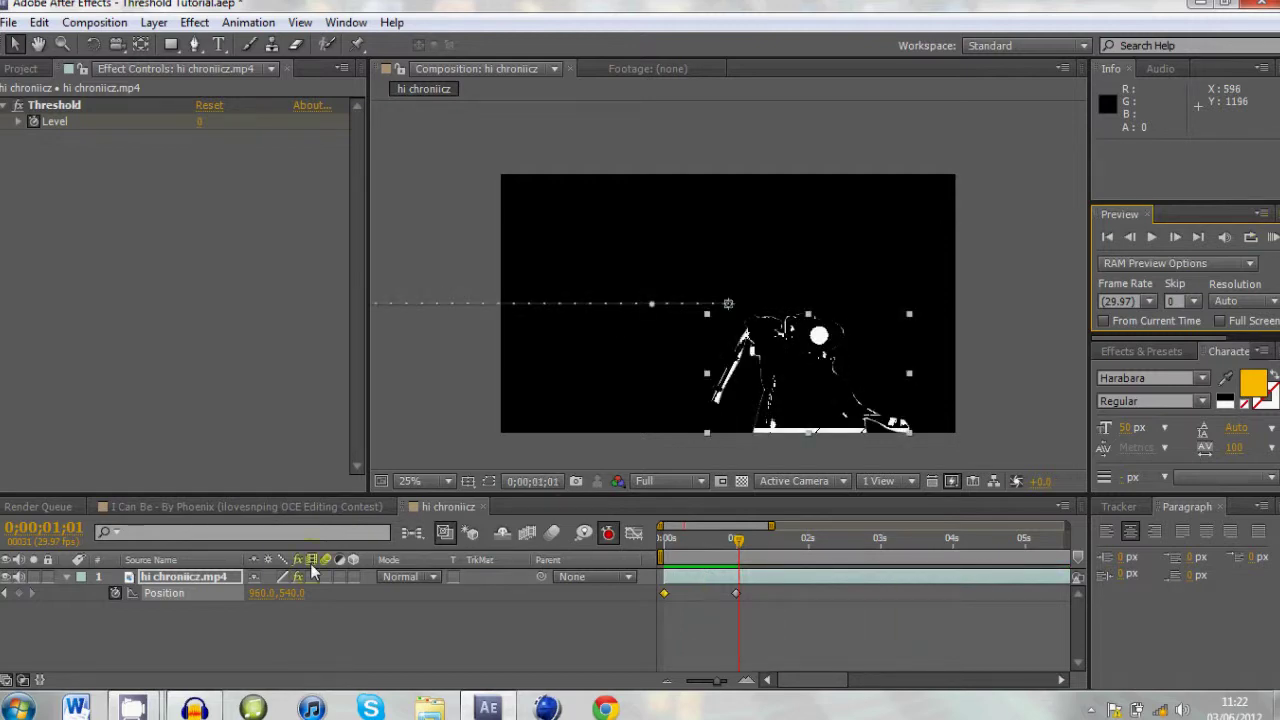
pyautogui.click(285, 508)
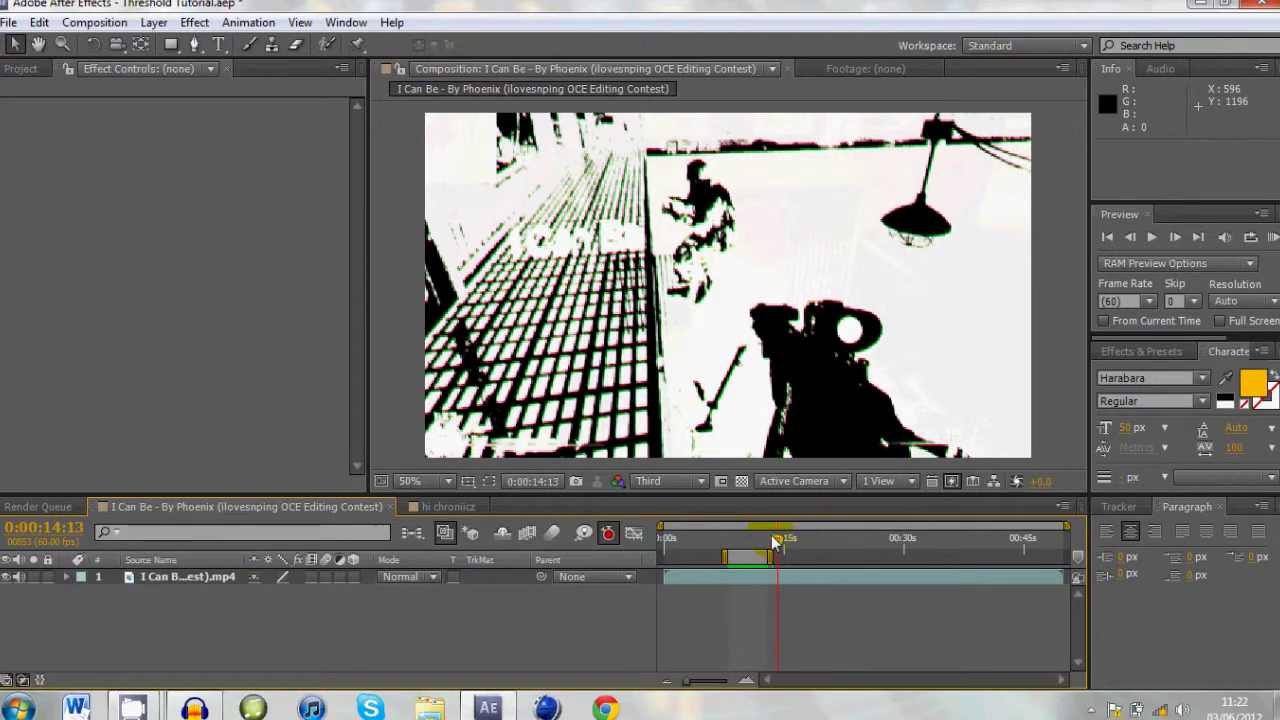
pyautogui.moveTo(775, 541); pyautogui.dragTo(750, 540)
pyautogui.click(1271, 239)
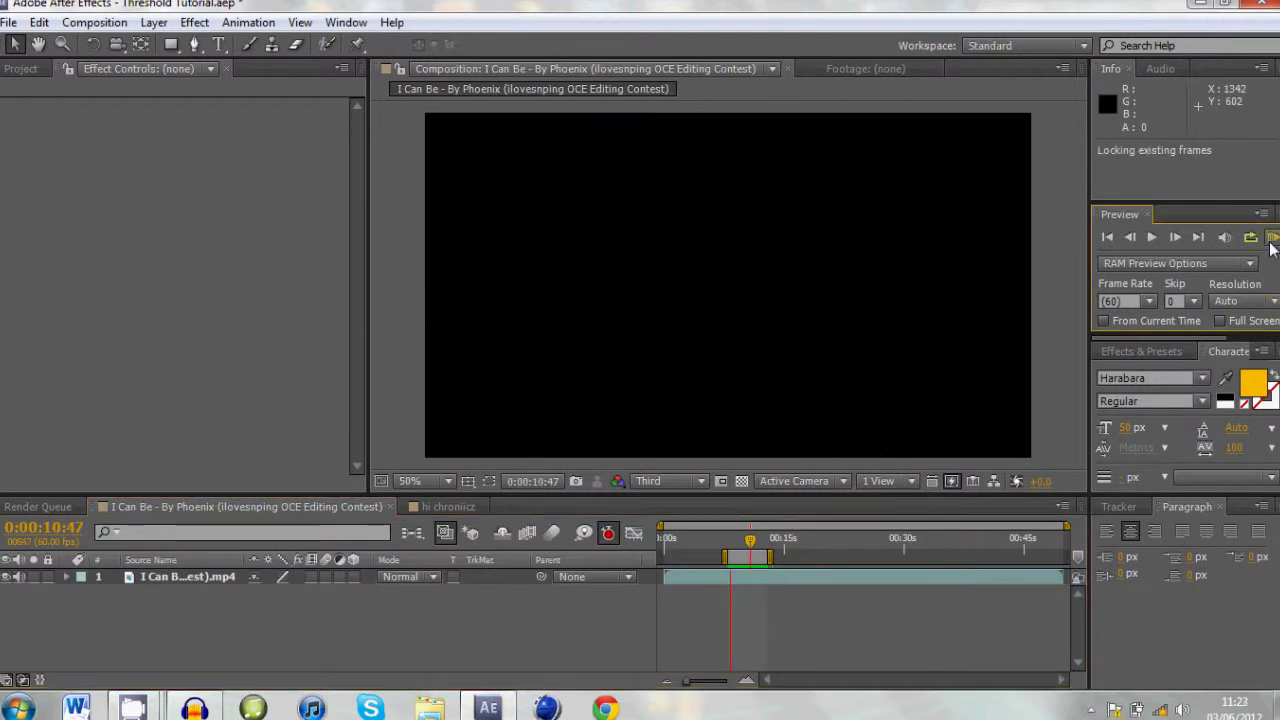
pyautogui.click(1270, 242)
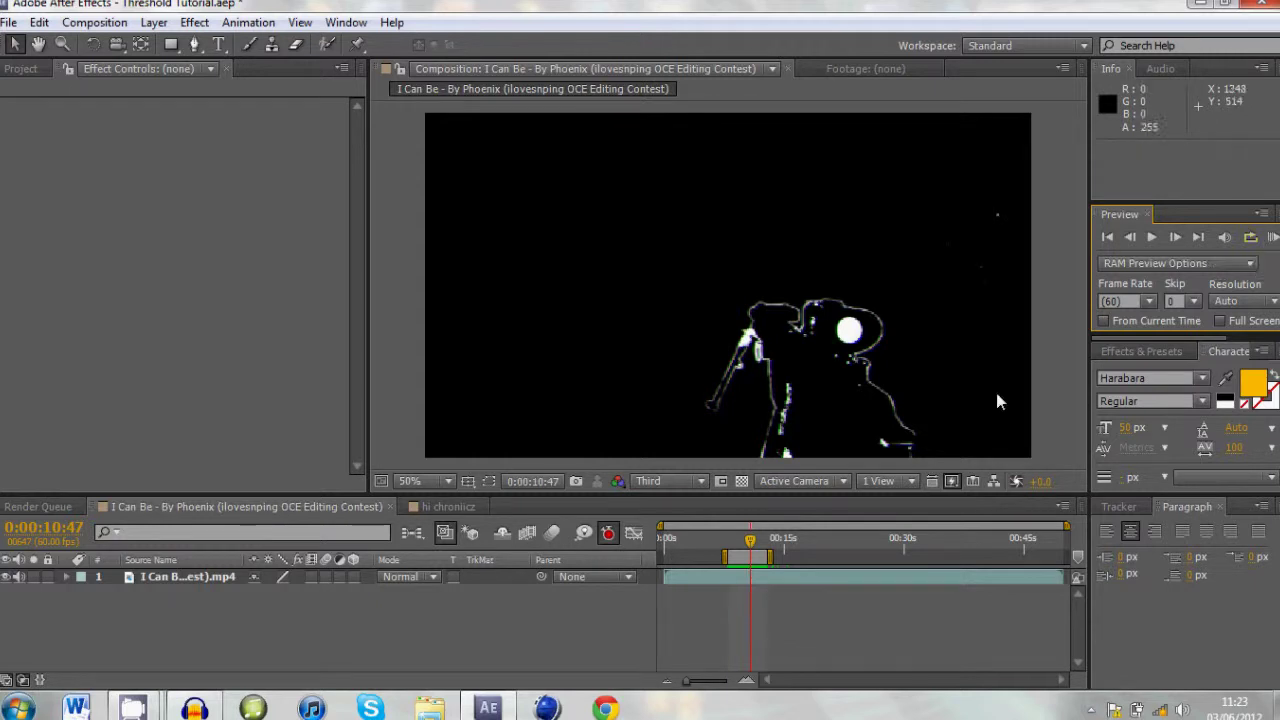
pyautogui.moveTo(750, 540); pyautogui.dragTo(780, 535)
# - Return to the hi chroniicz composition and scrub through the slide-in to the Position keyframe at 0;00;01;00
pyautogui.click(437, 507)
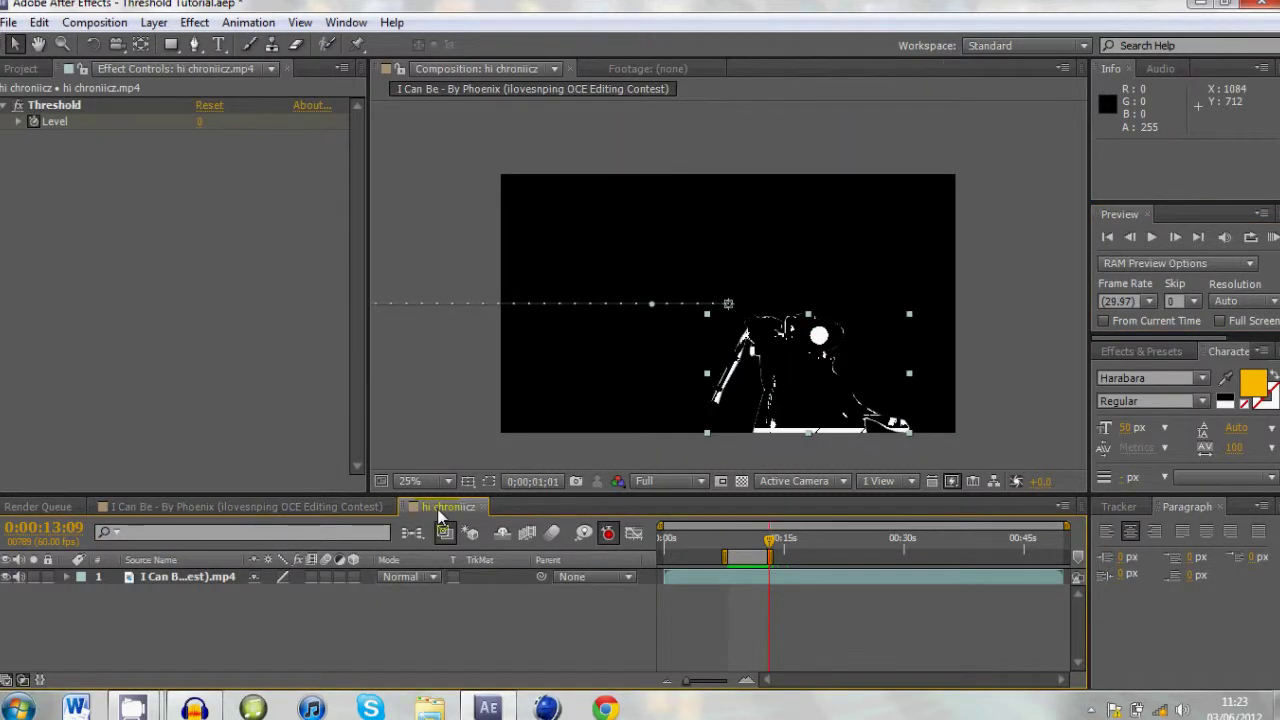
pyautogui.click(699, 539)
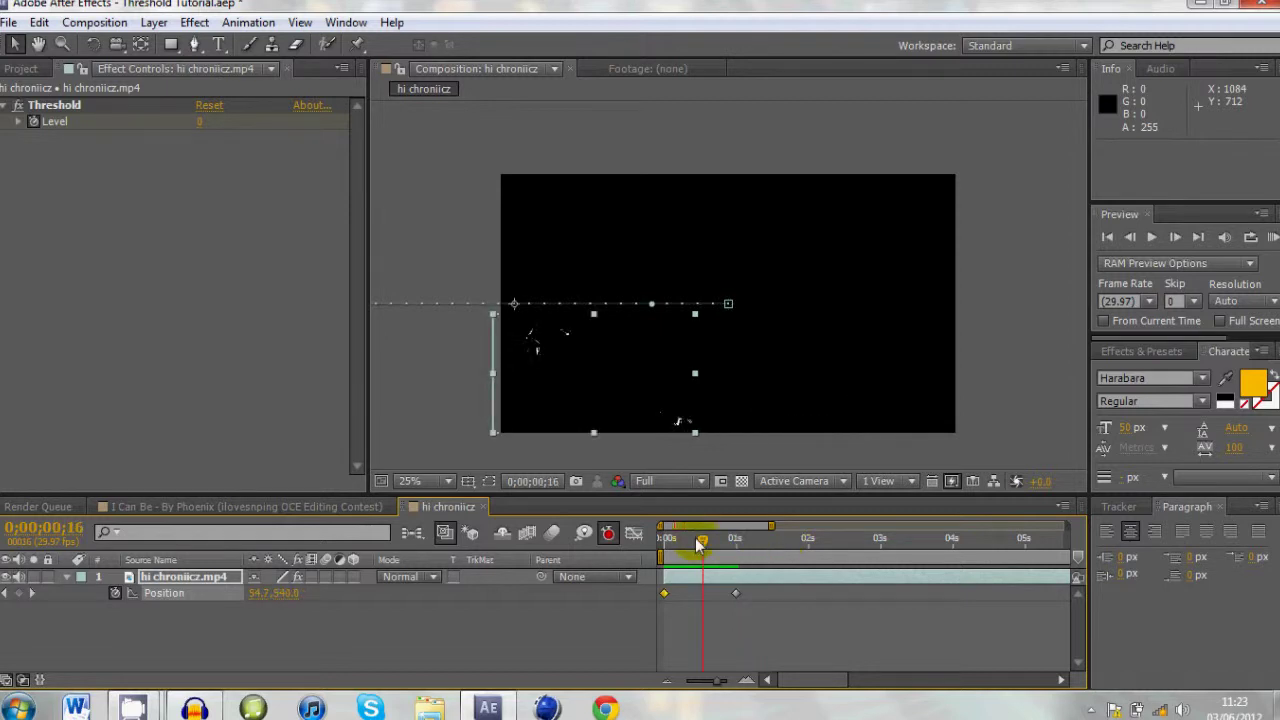
pyautogui.moveTo(697, 540); pyautogui.dragTo(736, 542)
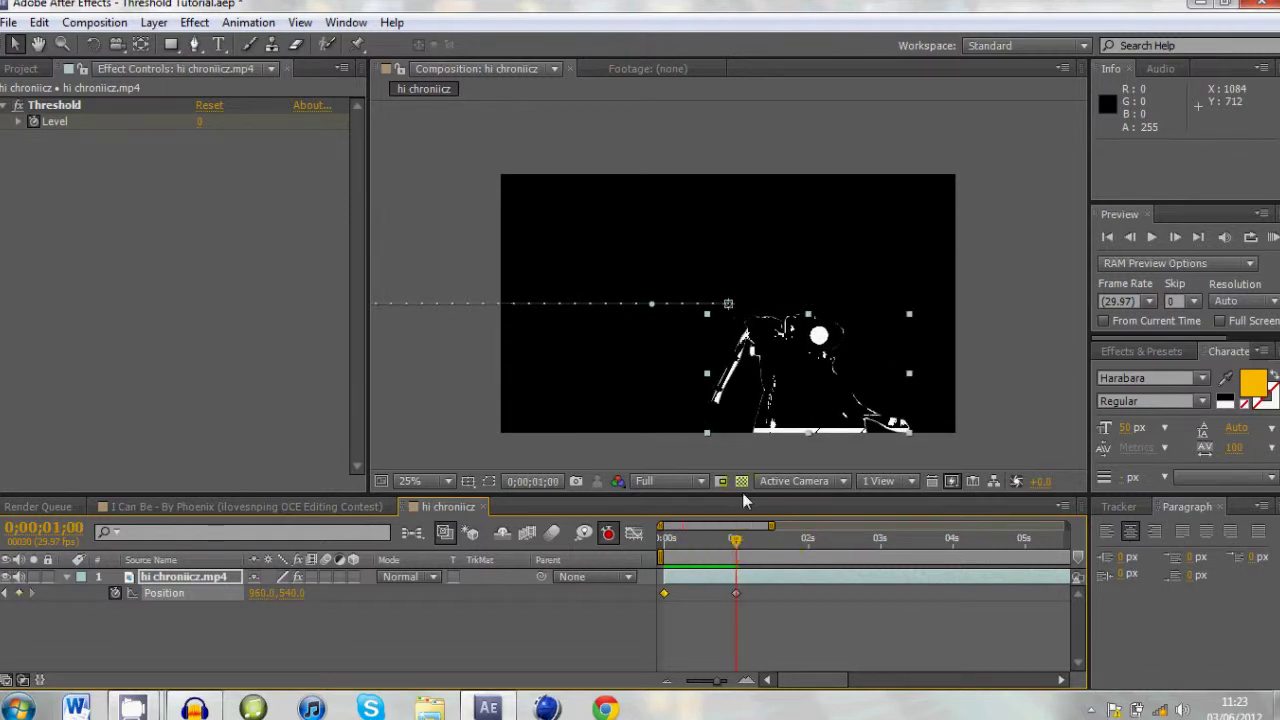